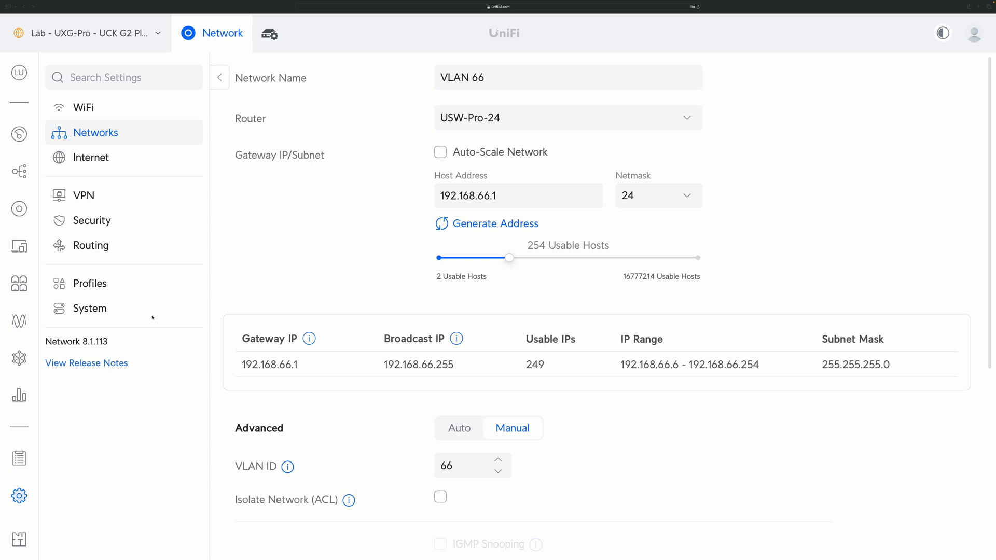
Open the VLAN 66 network settings to examine which device routes it
click(534, 124)
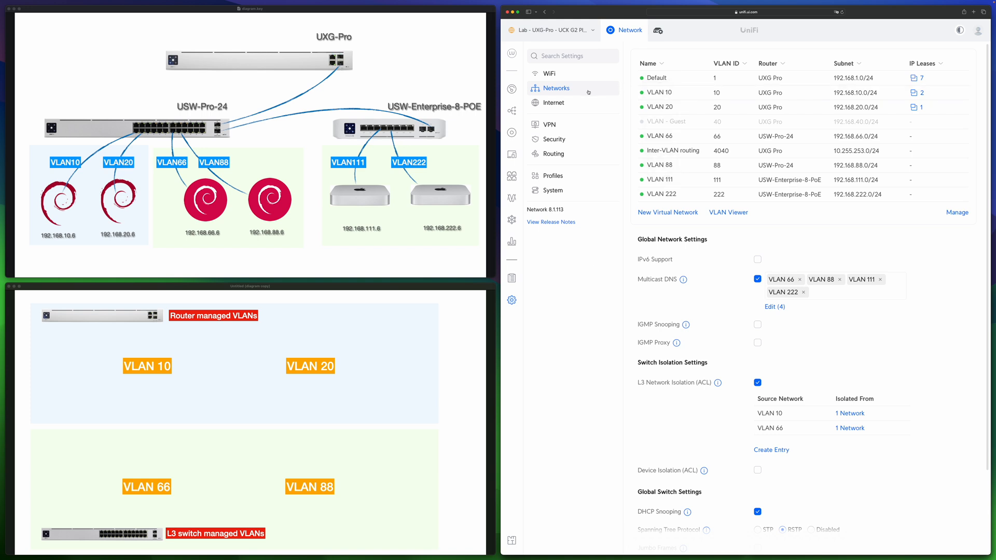
click(672, 95)
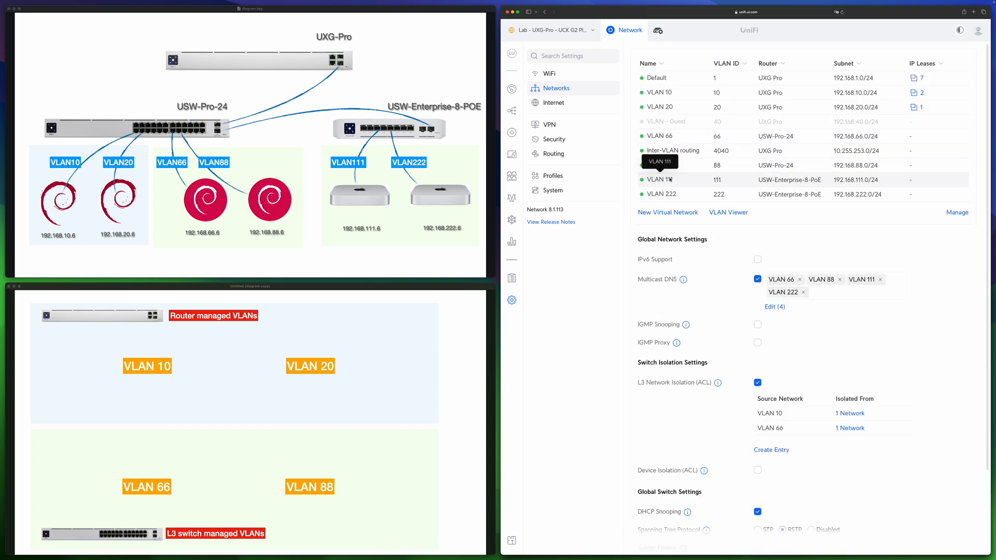
click(678, 139)
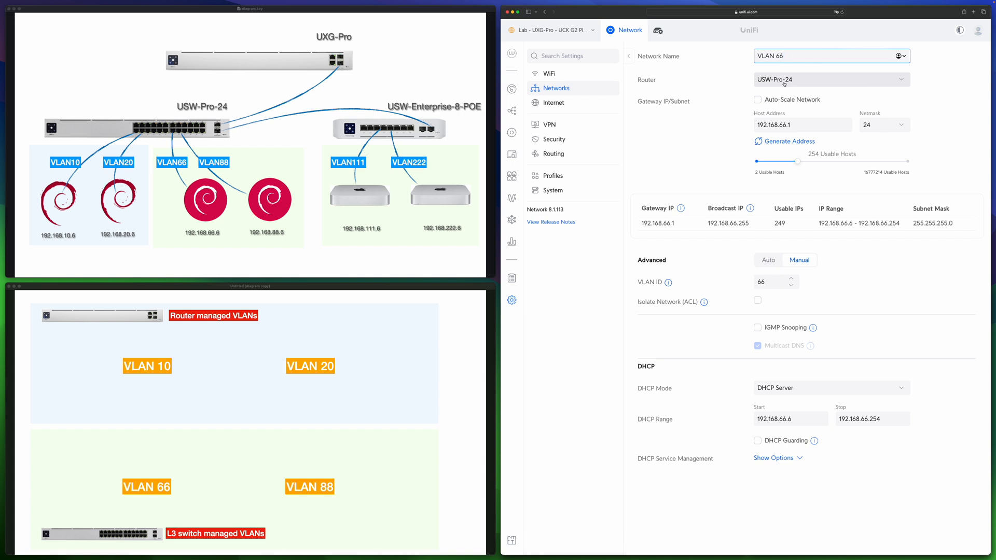
Switch to the VLAN diagram and advance it through the inter-VLAN connections to the Switch ACL plan
click(162, 379)
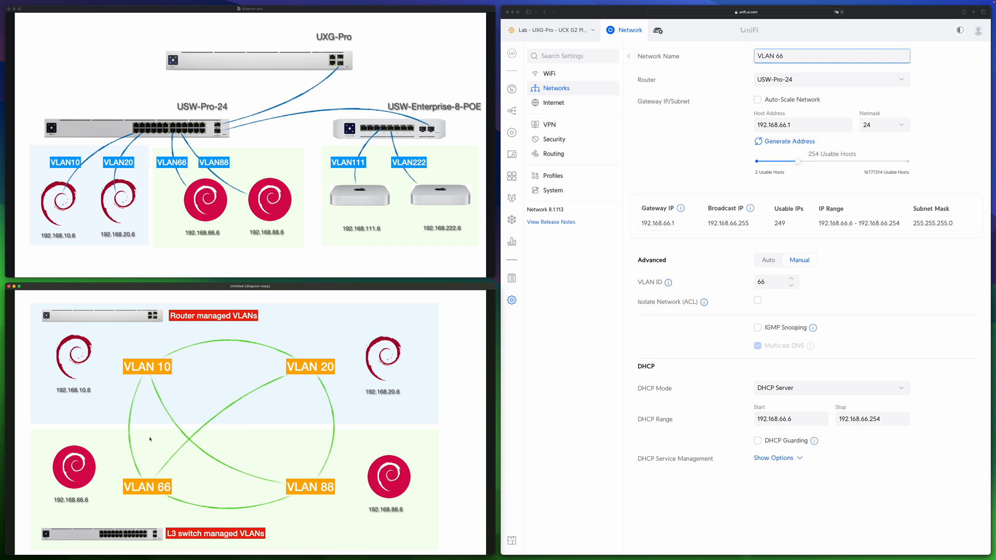
key(Right)
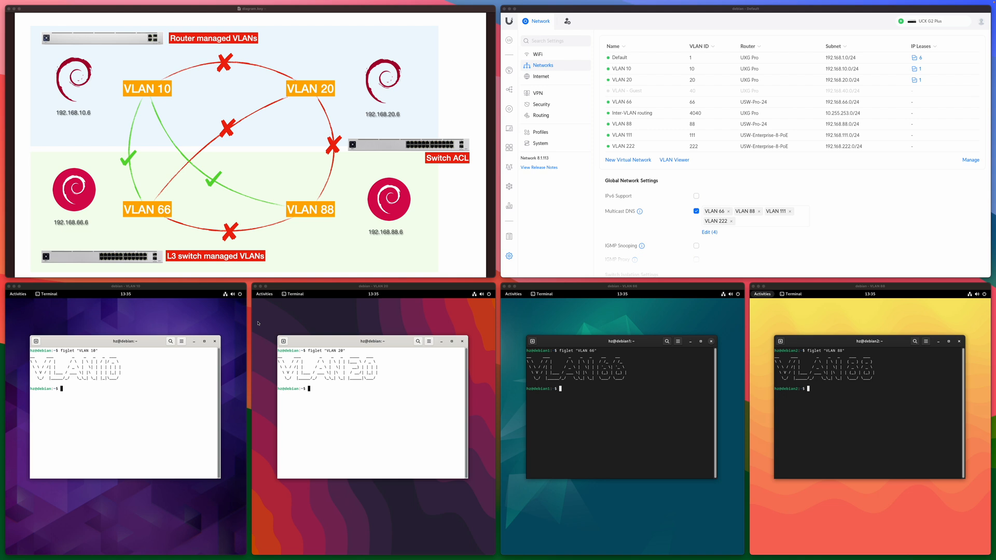
Ping 192.168.20.6 from the VLAN 10 machine's terminal, then stop the ping
click(138, 360)
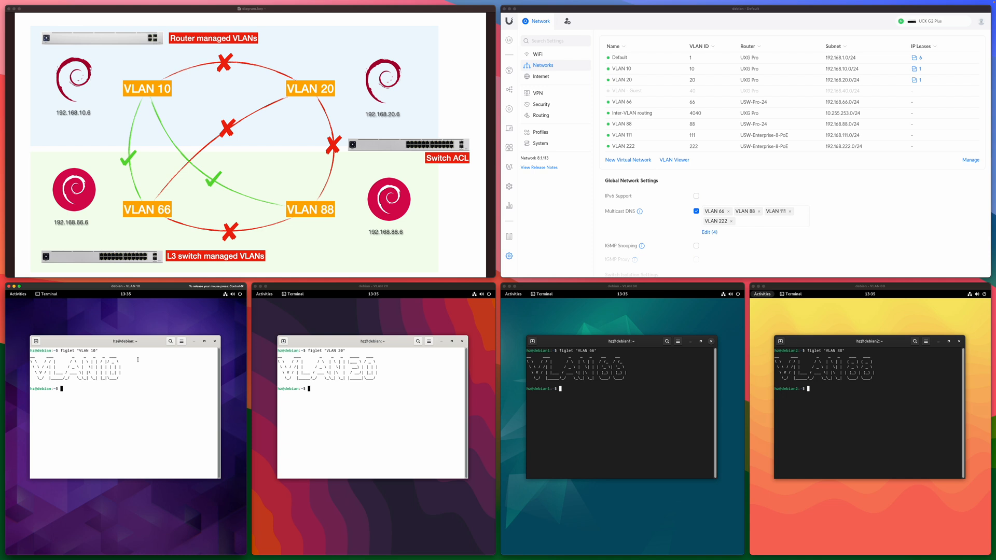
text(ping 192.168.20.6)
key(Return)
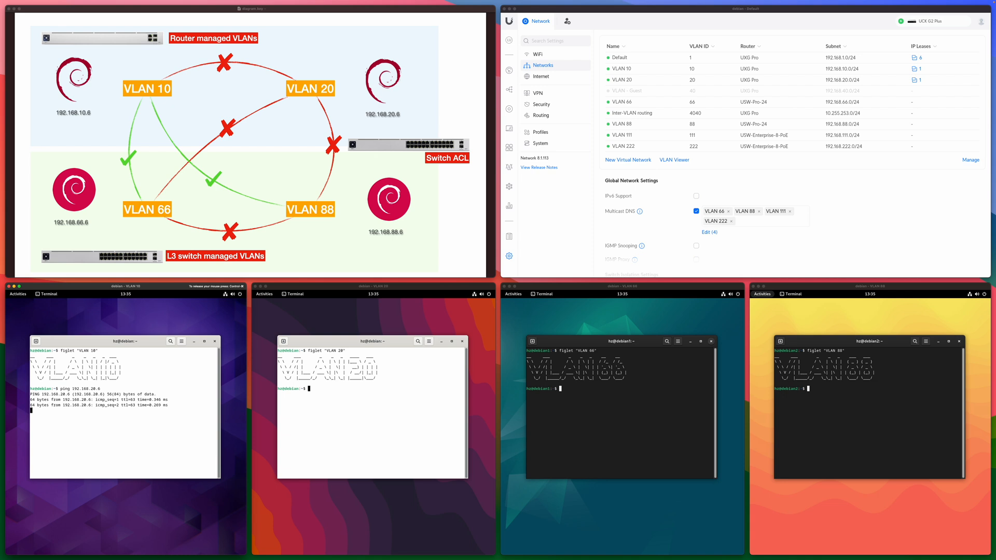
key(ctrl+c)
Ping 192.168.66.6 from the VLAN 20 machine's terminal, then stop the ping
click(411, 399)
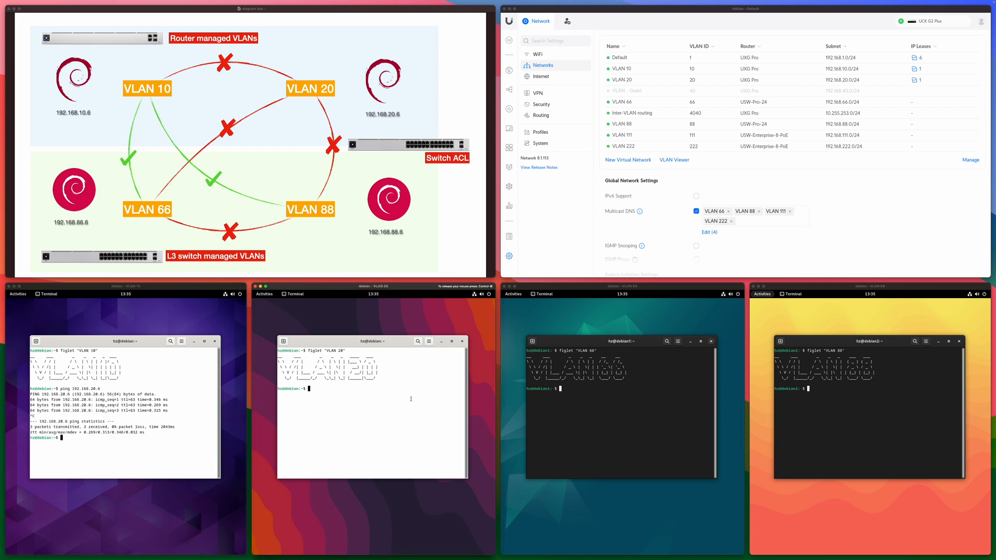
text(ping 192.168.66.6)
key(Return)
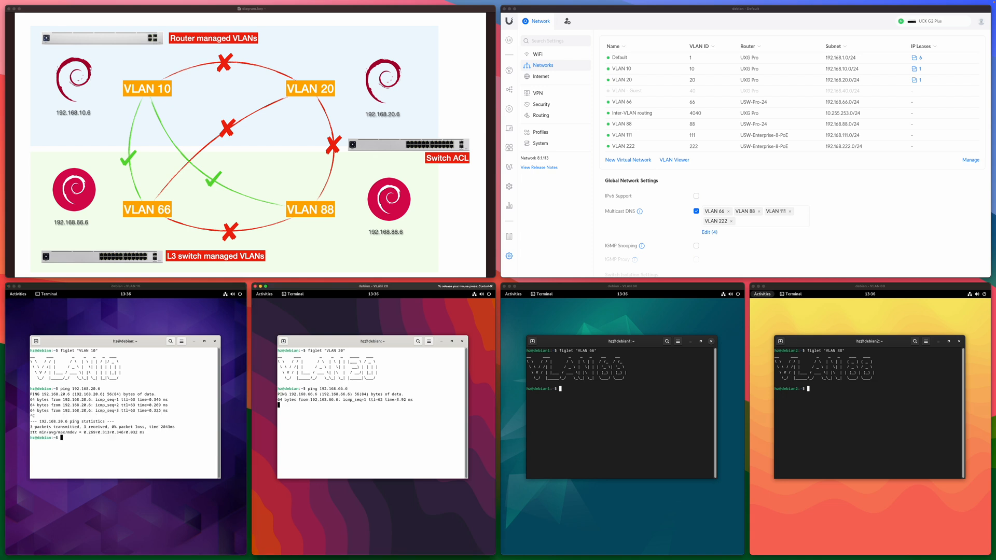
key(ctrl+c)
Ping 192.168.88.6 from the VLAN 66 machine's terminal, then stop the ping
click(598, 391)
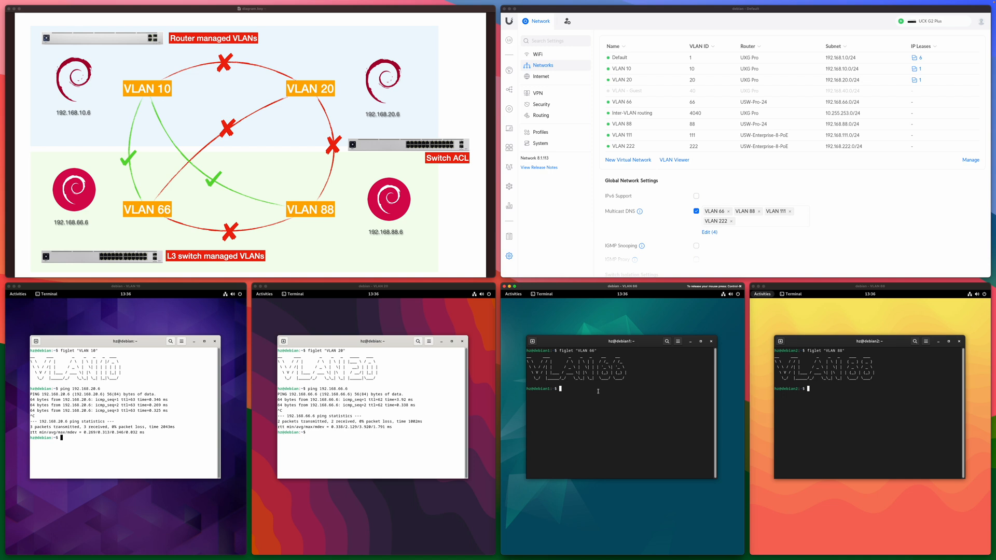
text(ping 192.168.88.6)
key(Return)
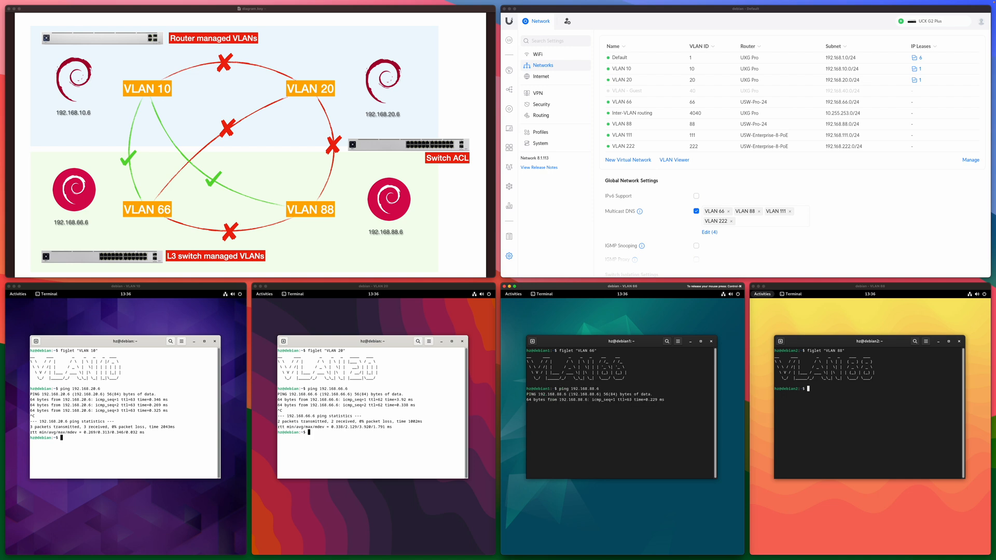
key(ctrl+c)
Ping 192.168.10.6 from the VLAN 88 machine's terminal, stop the ping and release the virtual machine's input capture
click(886, 400)
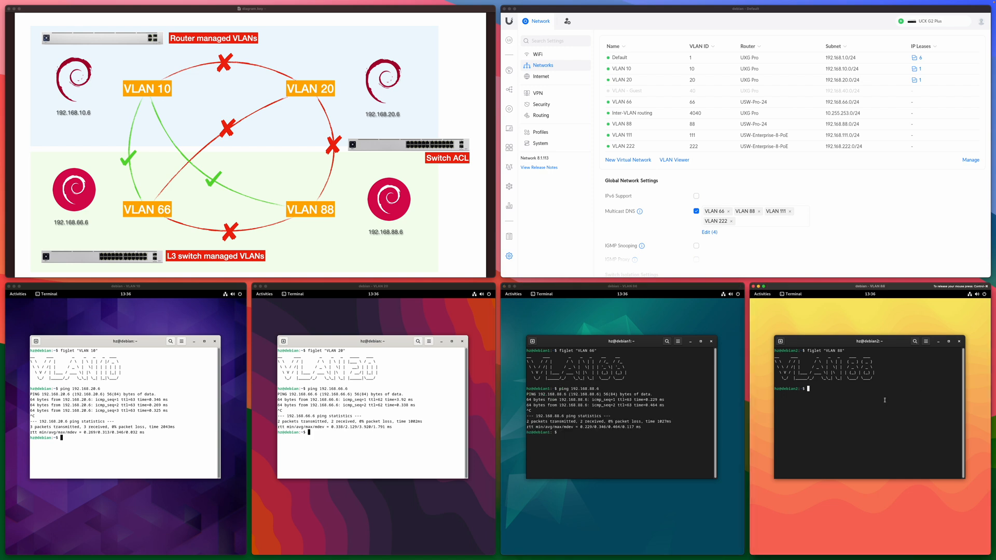
text(ping 192.168.10.6)
key(Return)
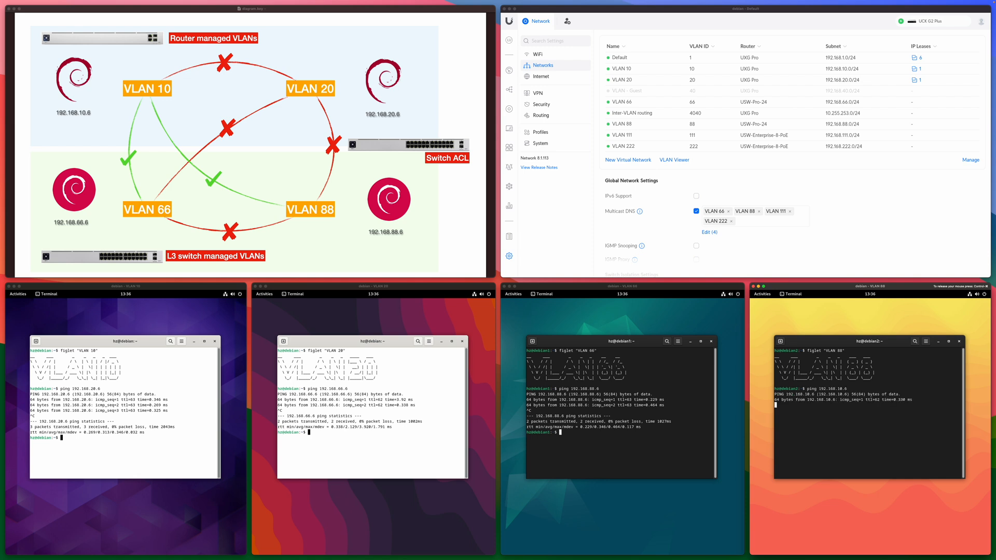
key(ctrl+c)
key(ctrl+super)
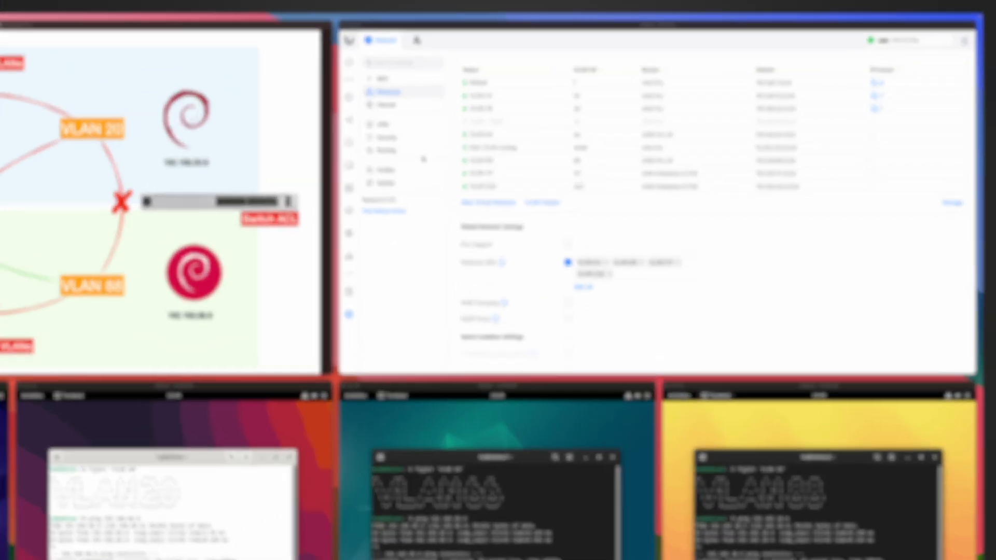
In UniFi Network's Security settings, start a new advanced LAN In entry among the traffic and firewall rules
click(568, 112)
click(179, 198)
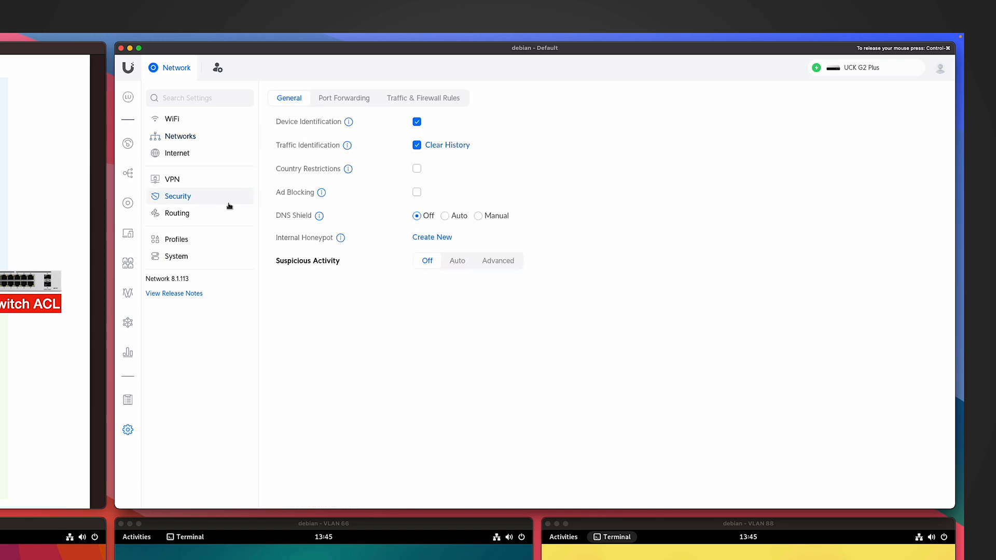
click(423, 98)
scroll(570, 282, down, 10)
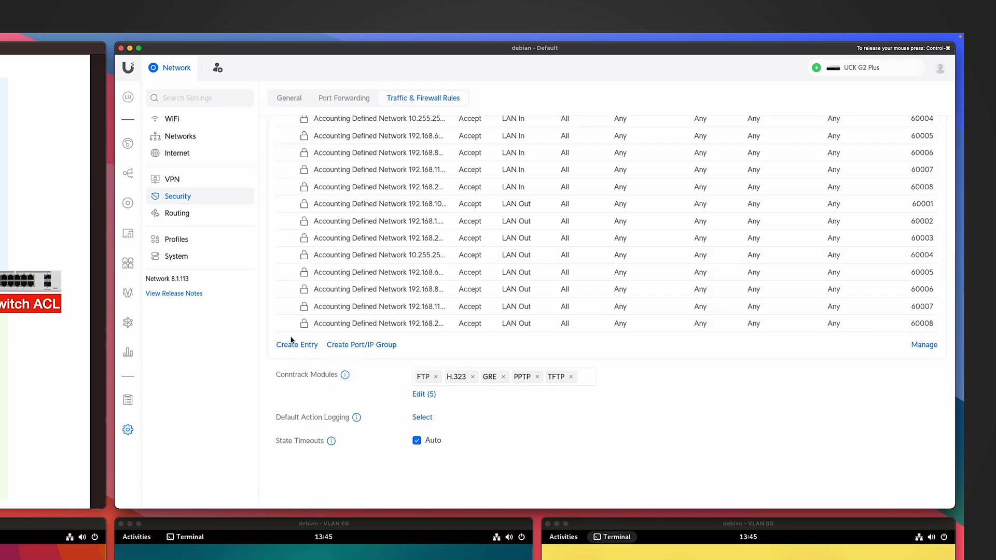
click(287, 344)
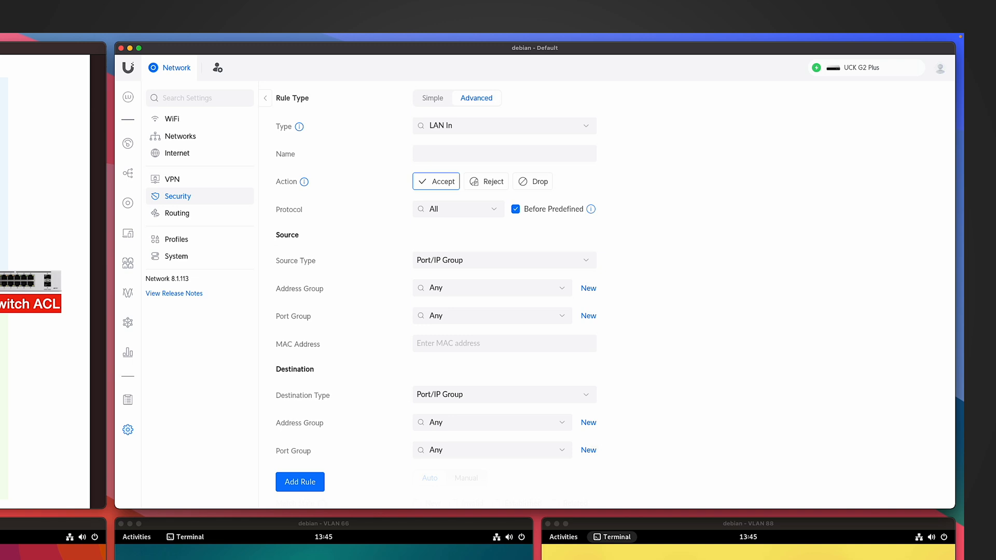
Set the firewall rule's action to Drop and its source to the network VLAN 20
click(533, 181)
click(460, 260)
click(460, 295)
click(475, 288)
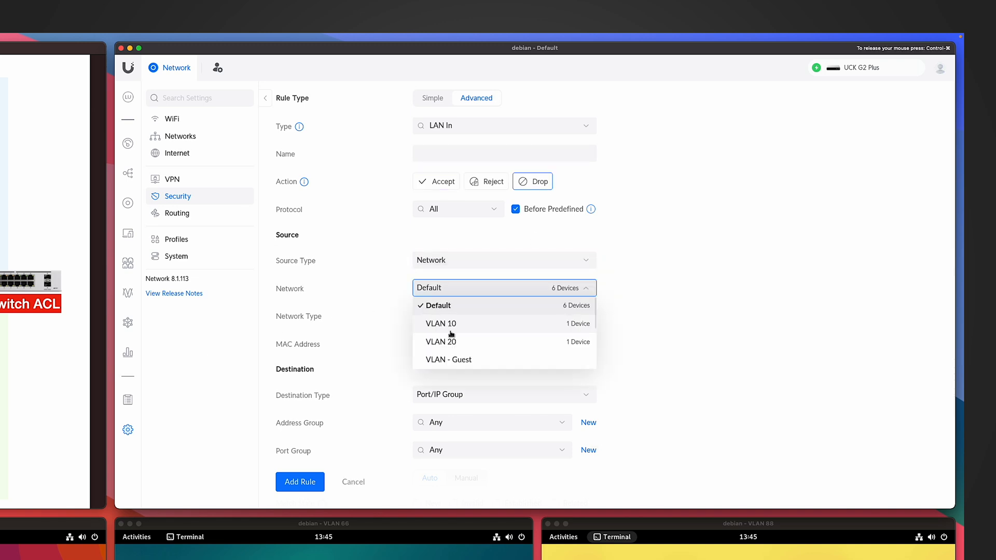
click(451, 346)
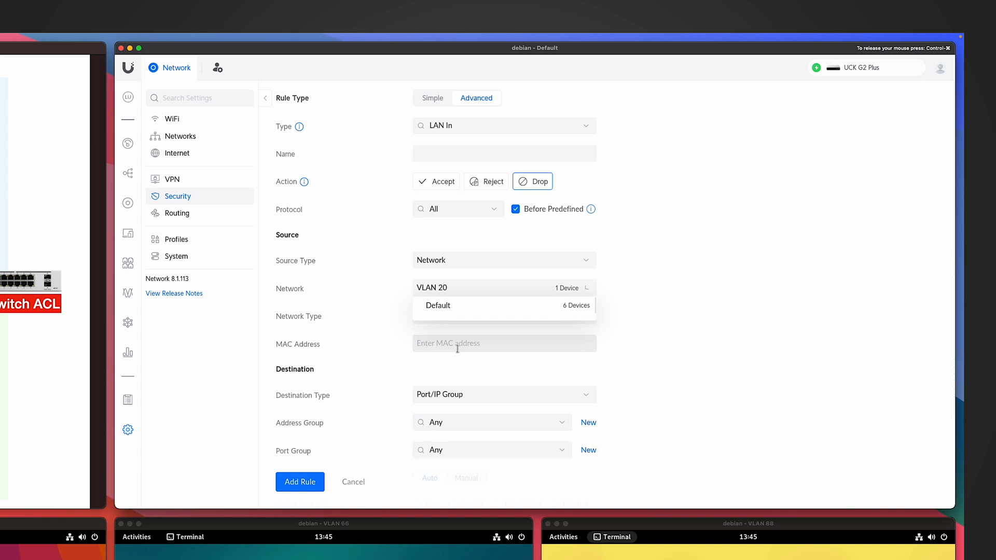
Set the firewall rule's destination type to Network and choose VLAN 88 as the destination
click(462, 394)
click(454, 430)
click(457, 425)
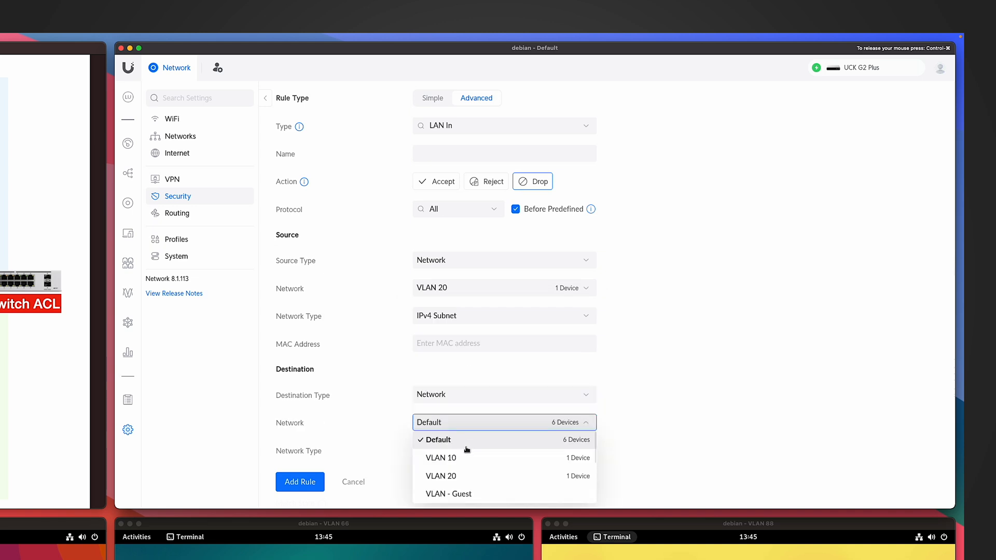
scroll(465, 462, down, 2)
click(463, 460)
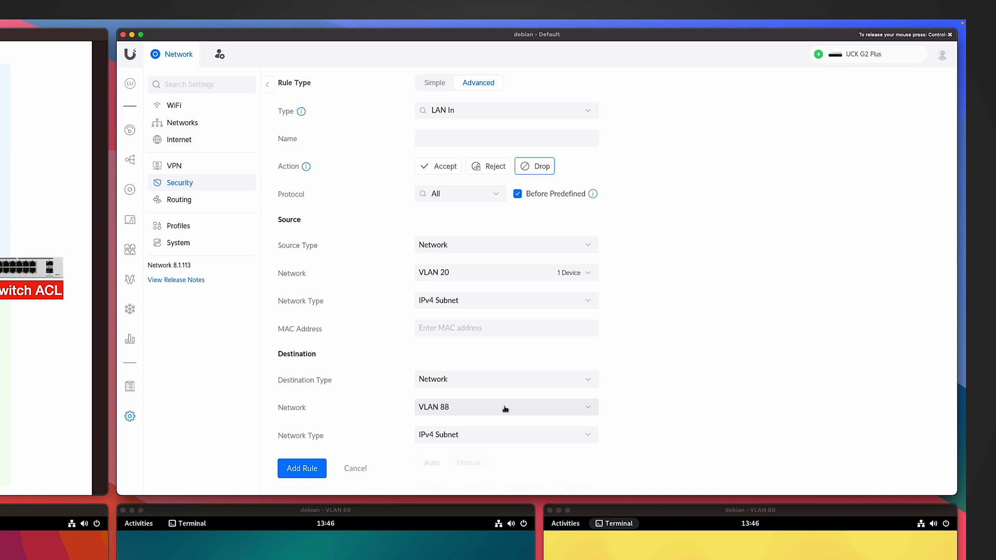
Change the rule's source network to VLAN 66, name the rule "drop 66 to 88" and add it
click(515, 274)
click(477, 291)
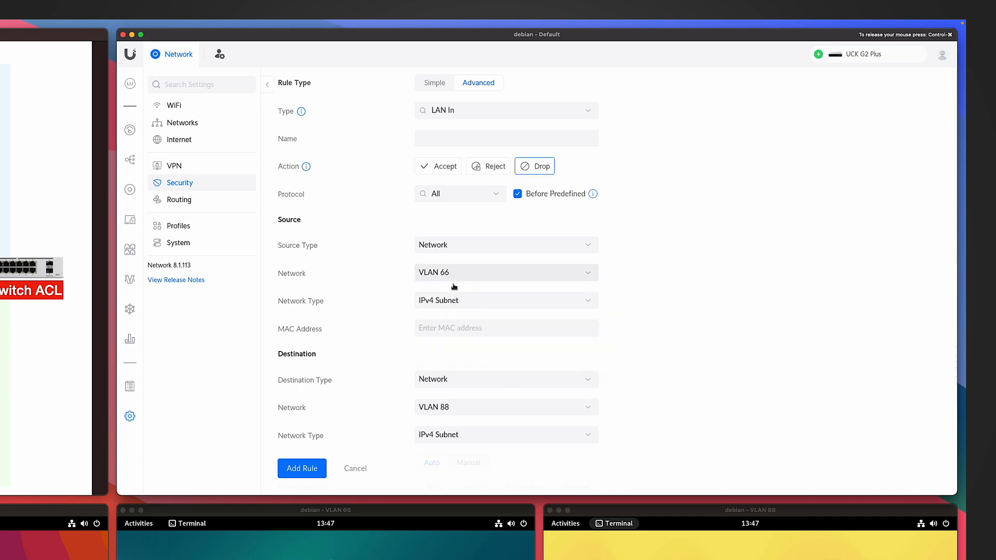
scroll(451, 307, down, 2)
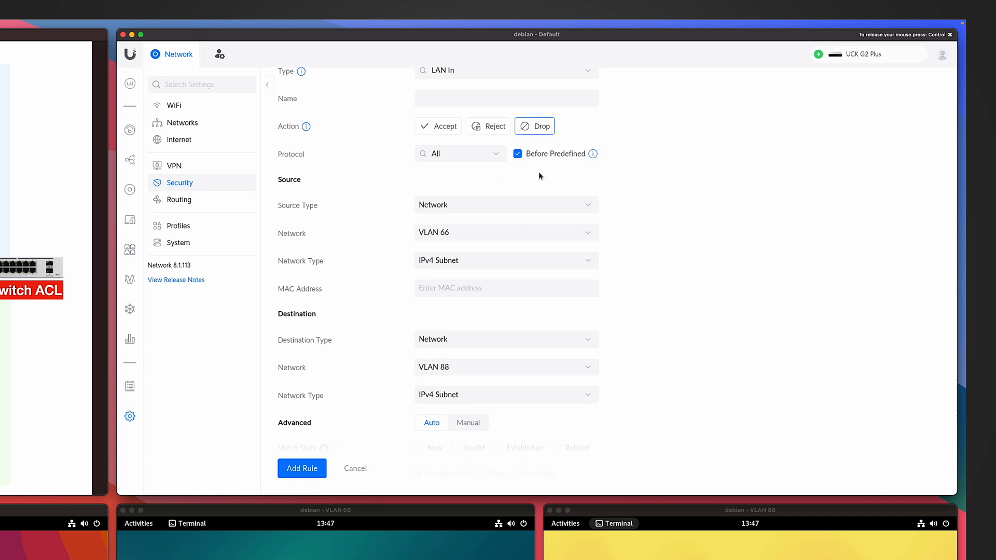
click(308, 474)
click(468, 102)
text(drop 66)
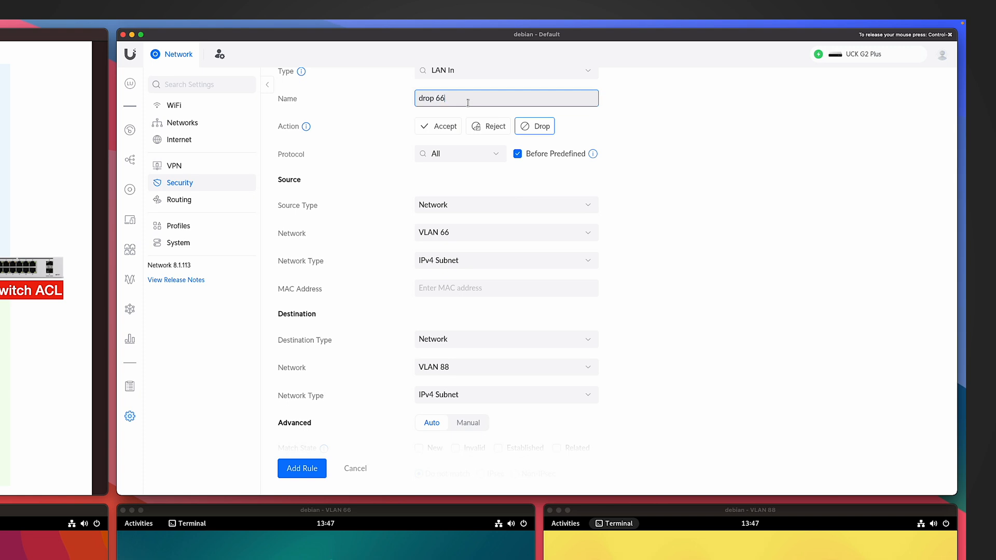
text( to 88)
click(304, 475)
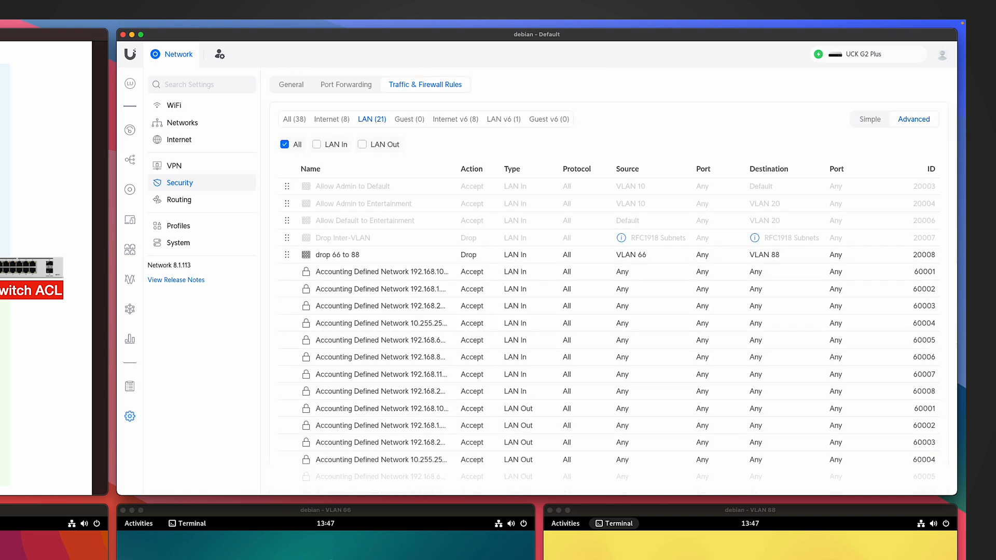
Test the firewall rule by pinging 192.168.88.6 from the VLAN 66 machine's terminal
click(358, 554)
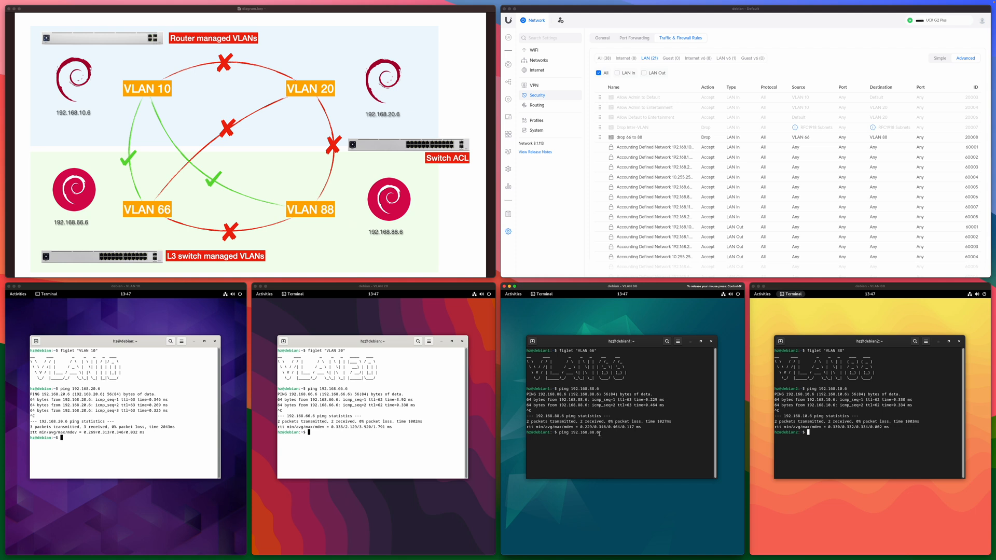
key(Return)
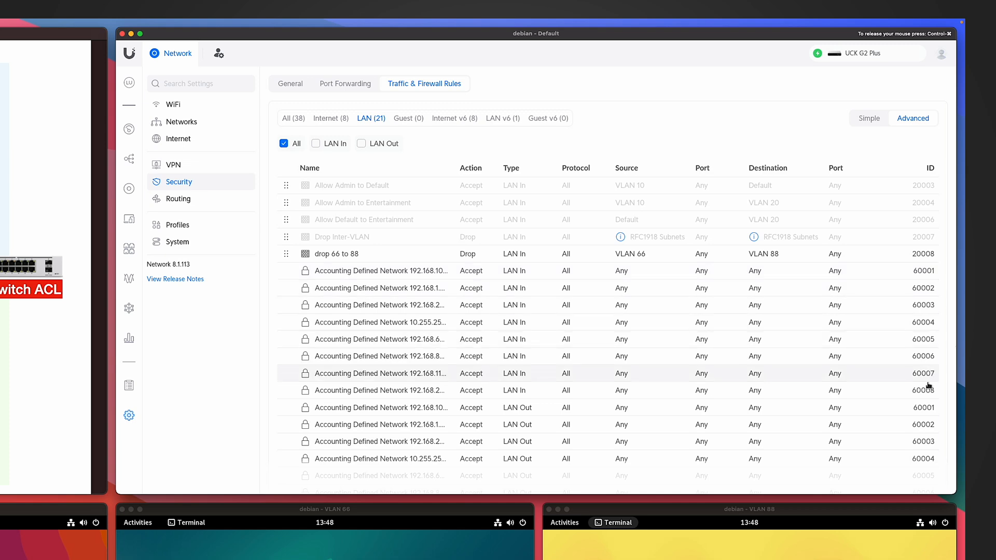
Remove the "drop 66 to 88" firewall rule
click(287, 254)
scroll(438, 385, down, 5)
click(350, 329)
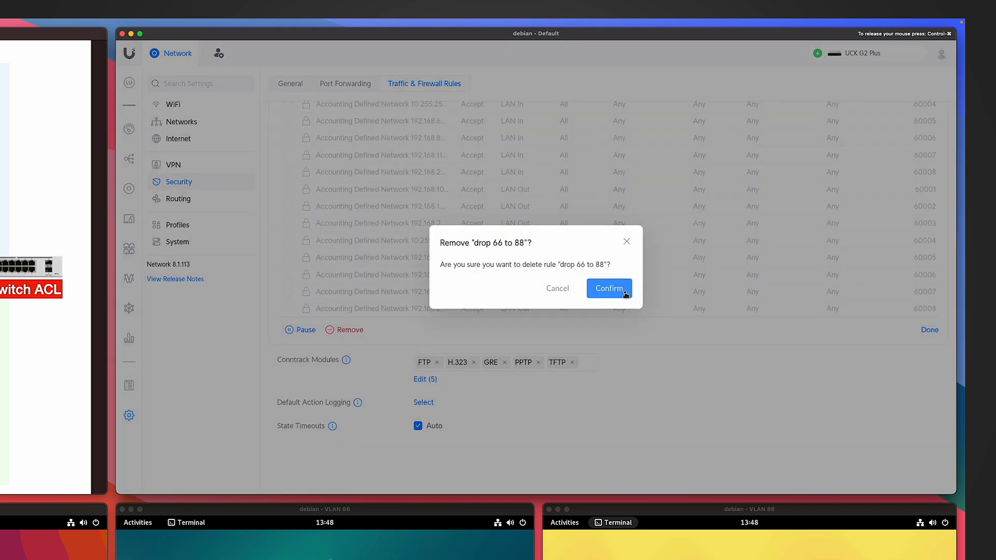
click(607, 288)
Enable L3 Network Isolation (ACL) in the switch isolation settings for Networks
click(178, 121)
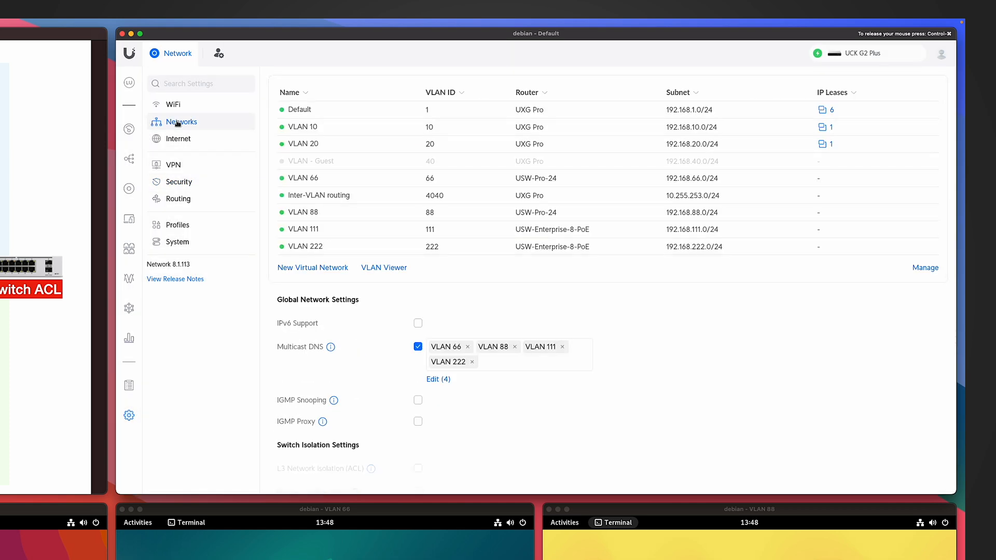
scroll(298, 371, down, 2)
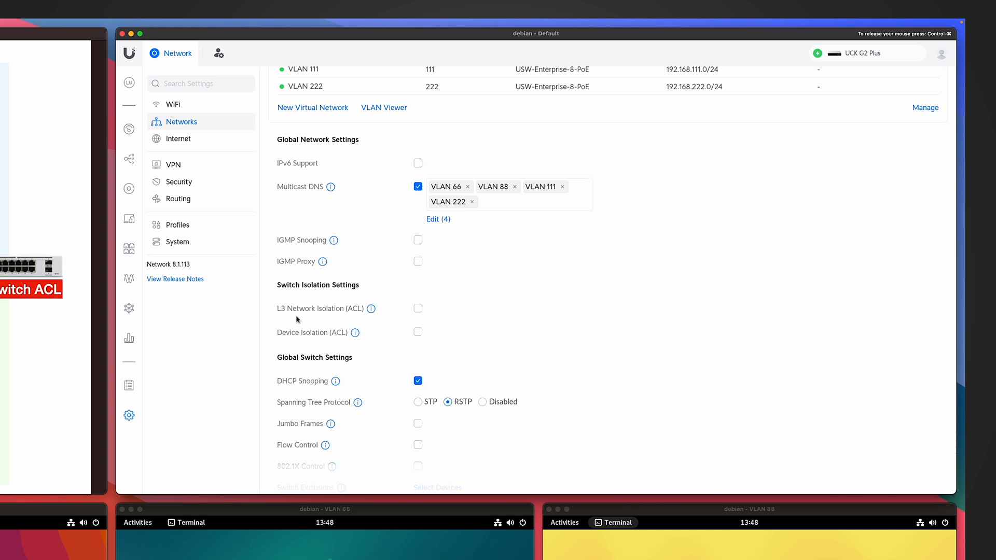
click(417, 310)
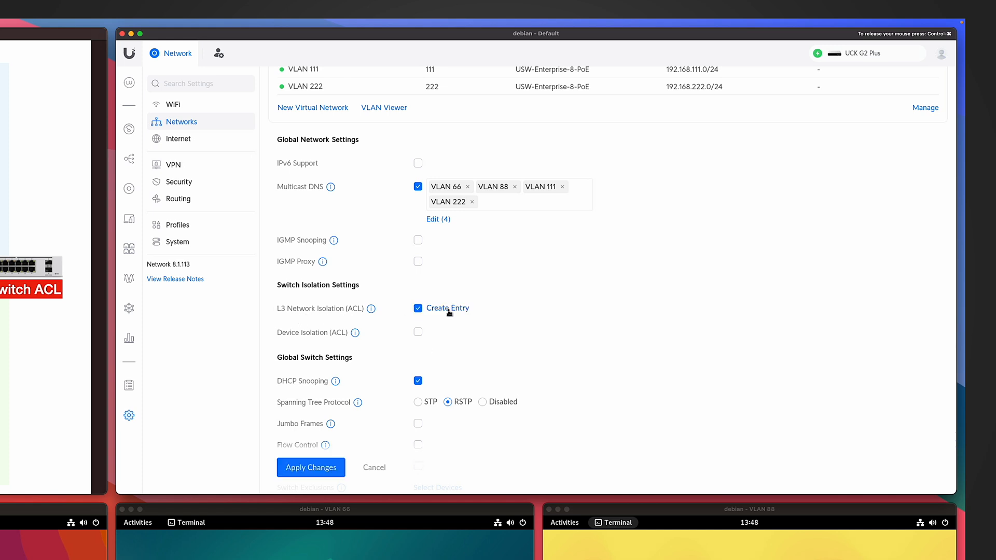
Create an L3 Network Isolation entry with source network VLAN 10 isolated from VLAN 20
click(449, 311)
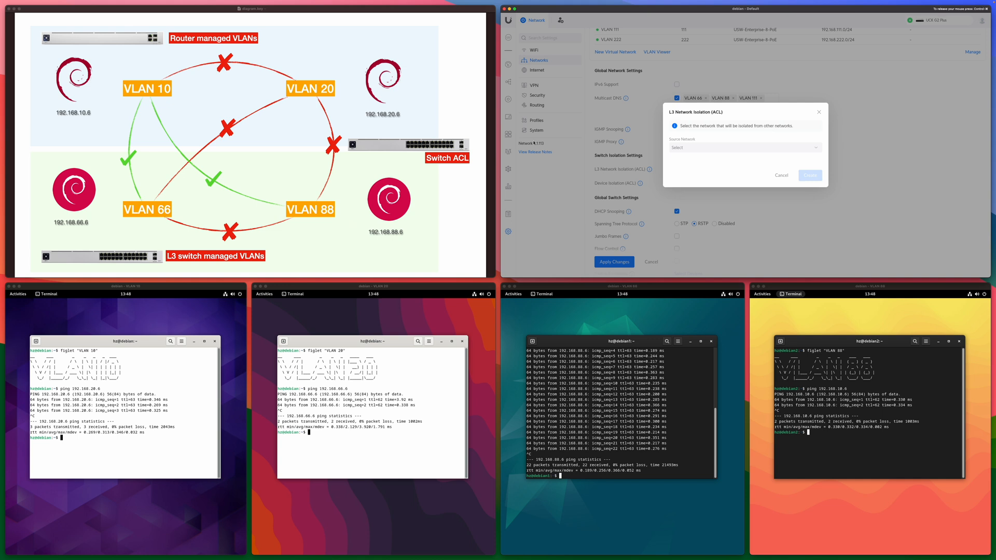
click(691, 148)
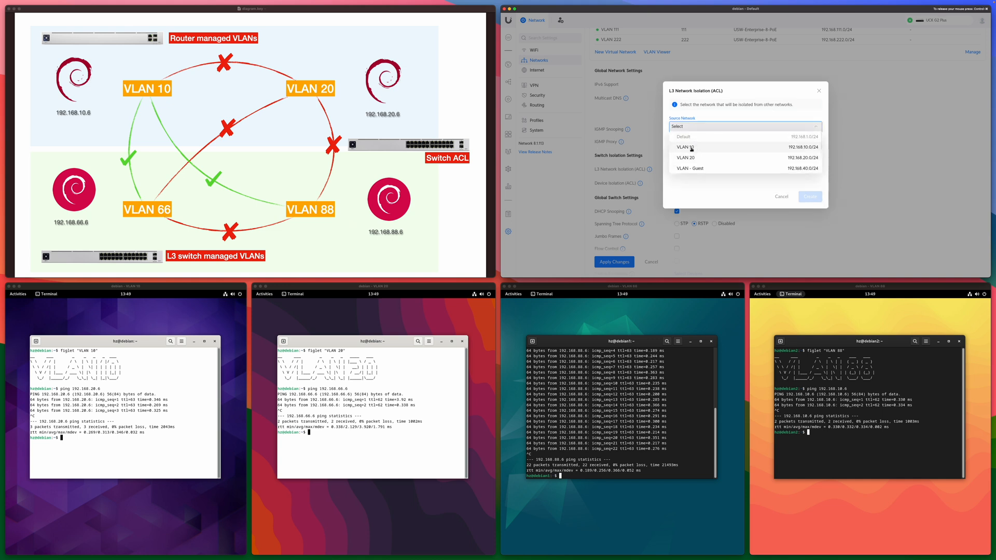
click(694, 151)
click(680, 132)
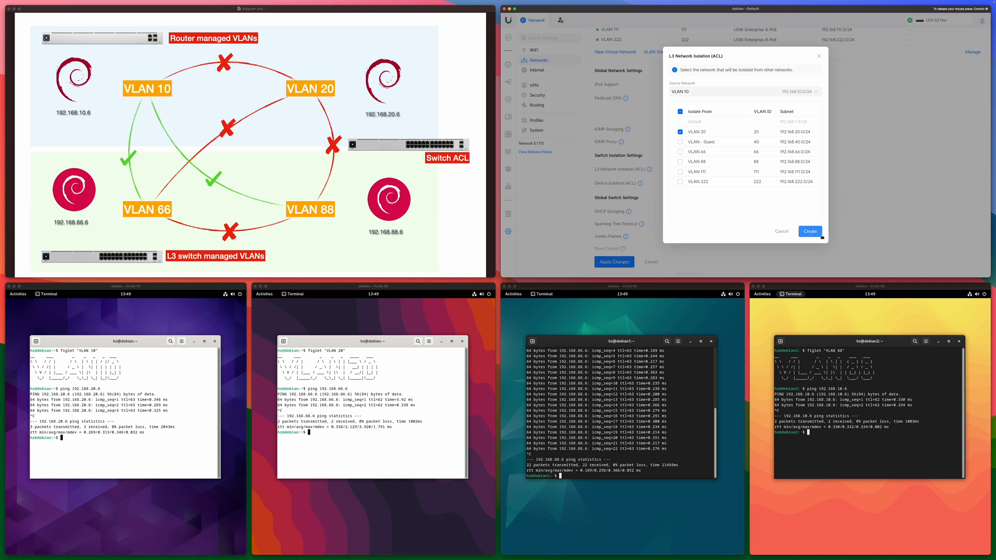
click(819, 234)
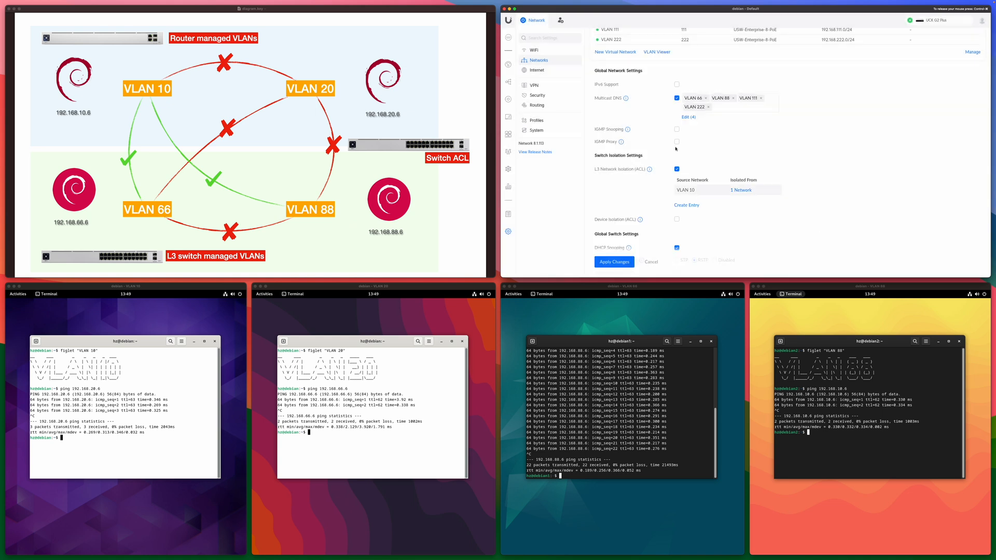
Create an L3 Network Isolation entry with source network VLAN 20 isolated from VLAN 66 and VLAN 88
scroll(701, 201, down, 1)
click(686, 182)
click(702, 150)
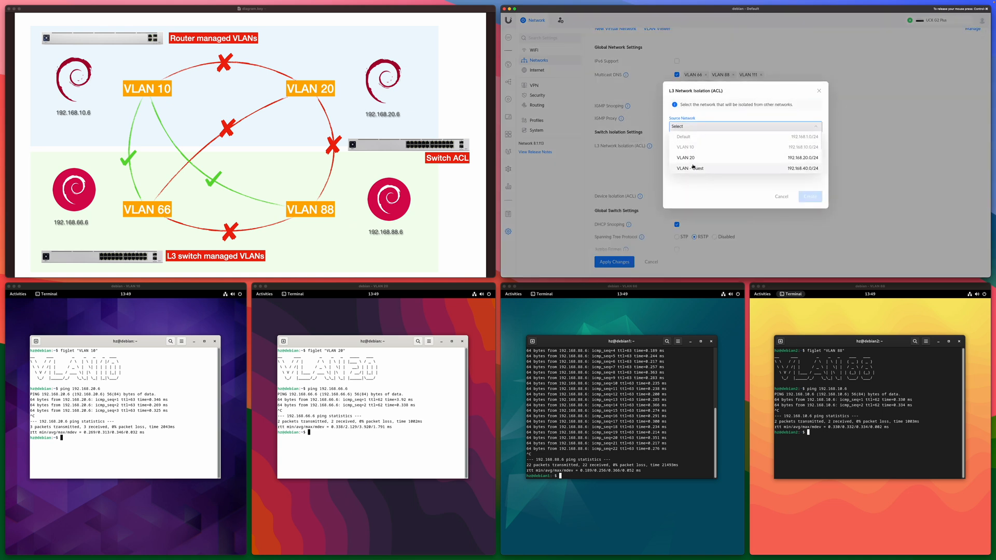
click(693, 167)
click(694, 152)
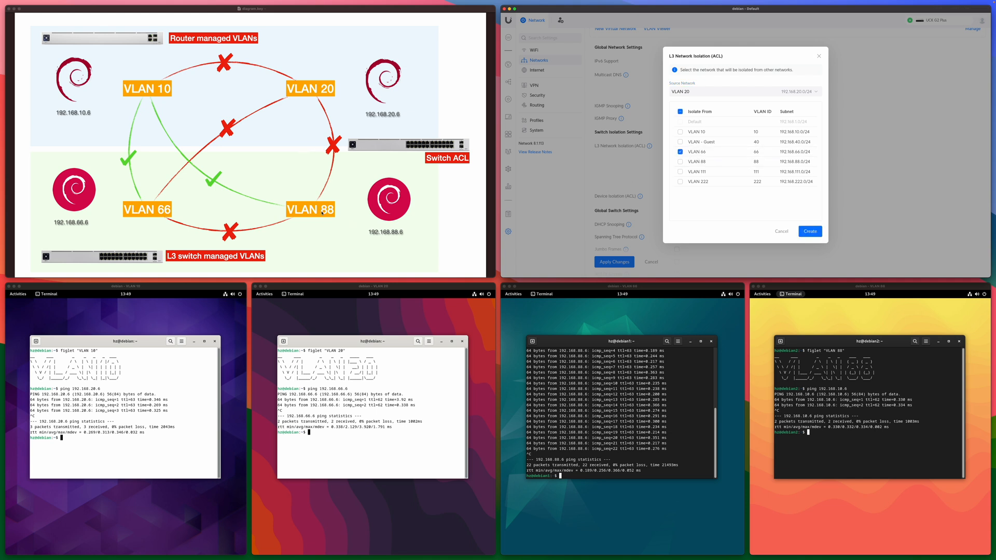
click(696, 162)
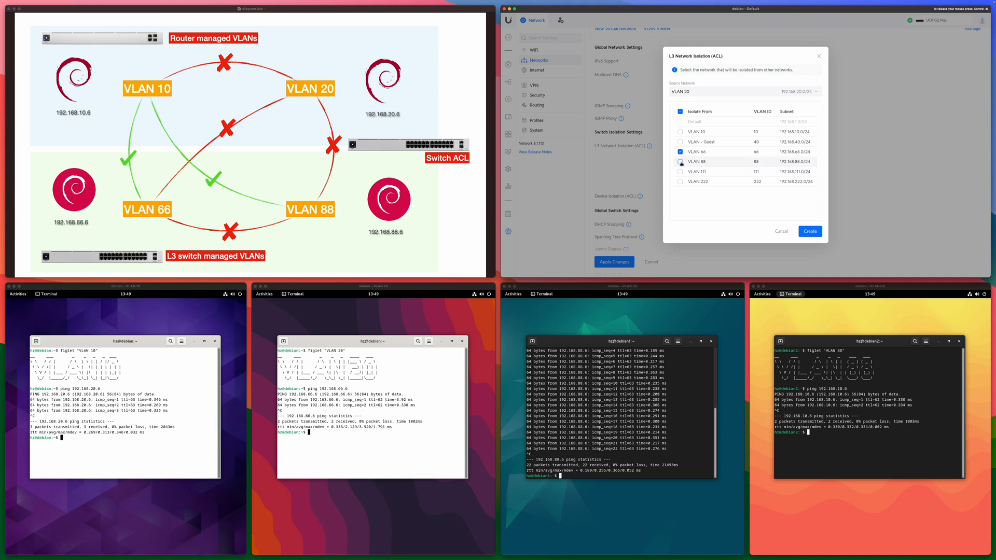
click(810, 231)
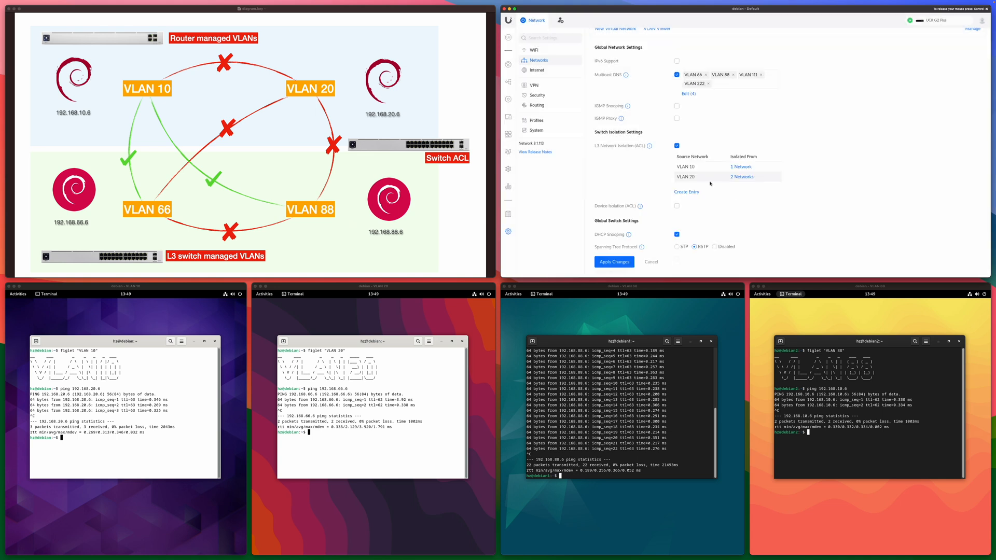
Create an L3 Network Isolation entry with source network VLAN 66 isolated from VLAN 88, and apply the changes
click(696, 192)
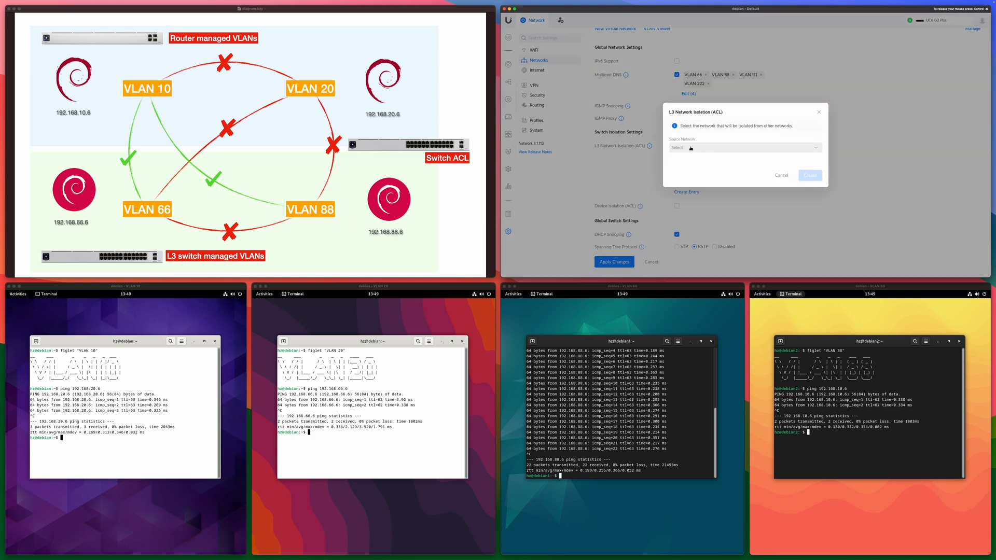
click(696, 92)
click(696, 102)
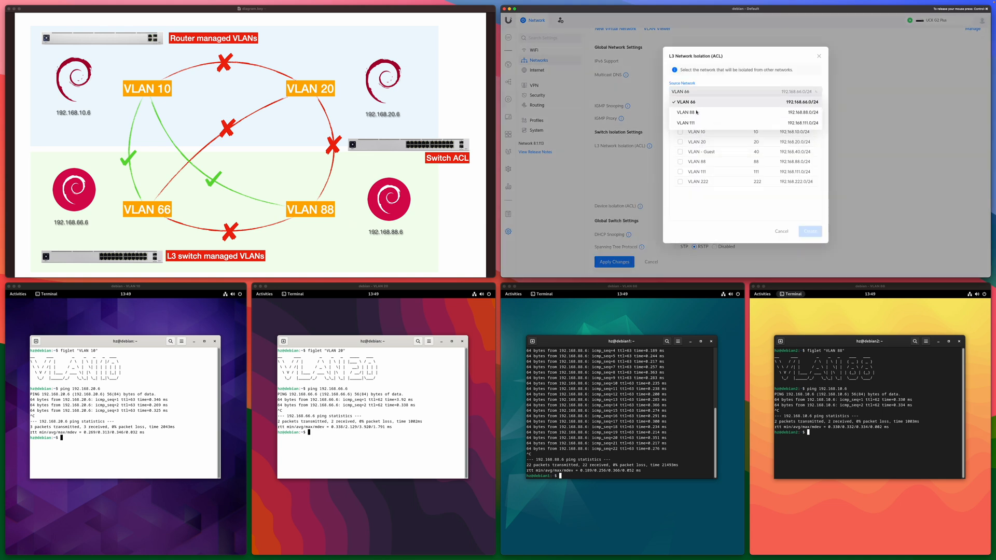
click(680, 161)
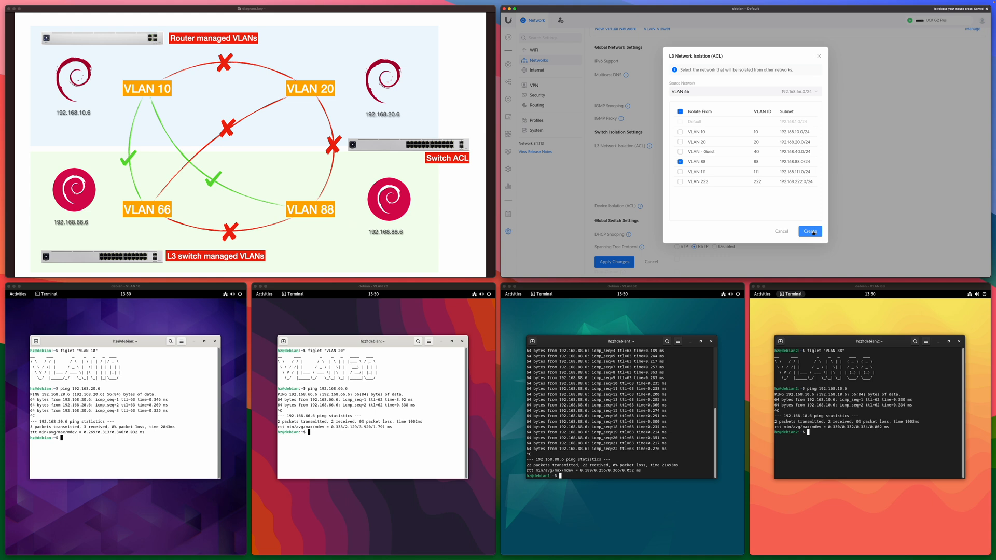
click(813, 232)
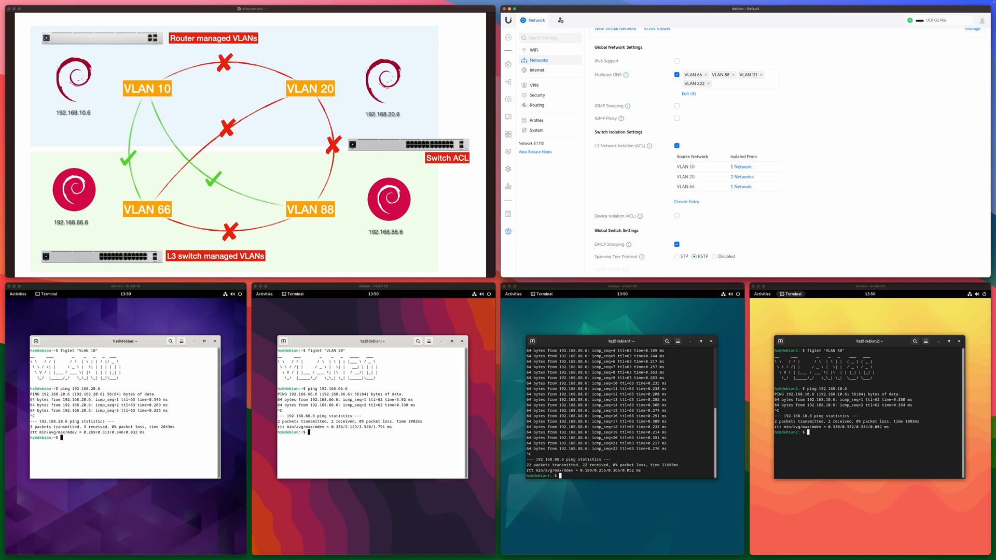
Test the isolation by pinging 192.168.20.6 from the VLAN 10 machine's terminal
click(213, 377)
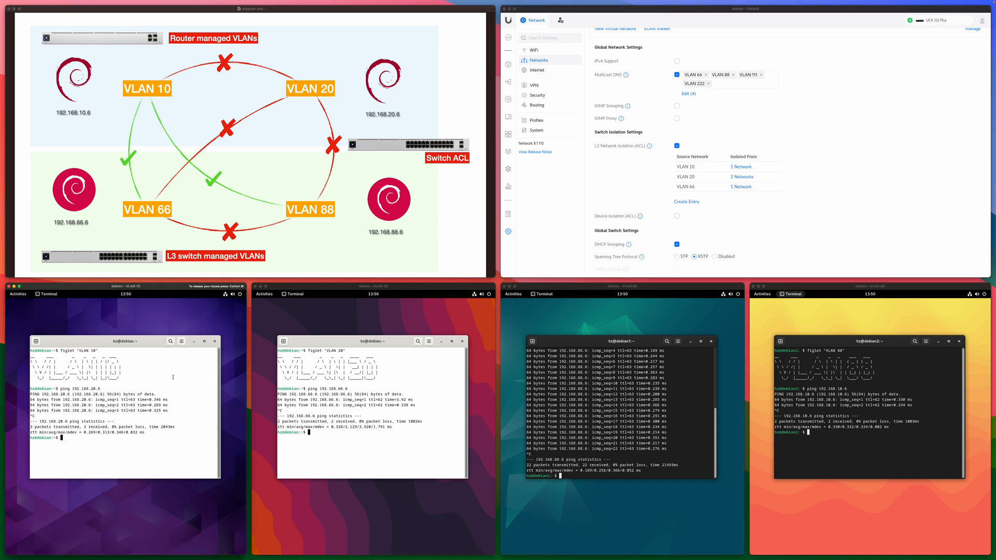
key(Up)
key(Return)
key(ctrl+c)
Ping 192.168.66.6 from the VLAN 20 machine's terminal
click(386, 417)
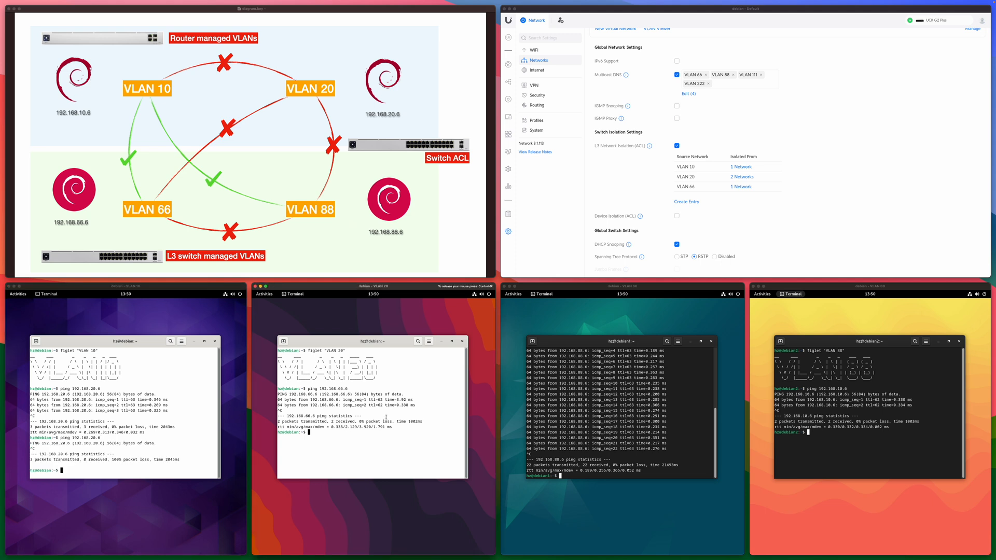
key(Up)
key(Return)
key(ctrl+c)
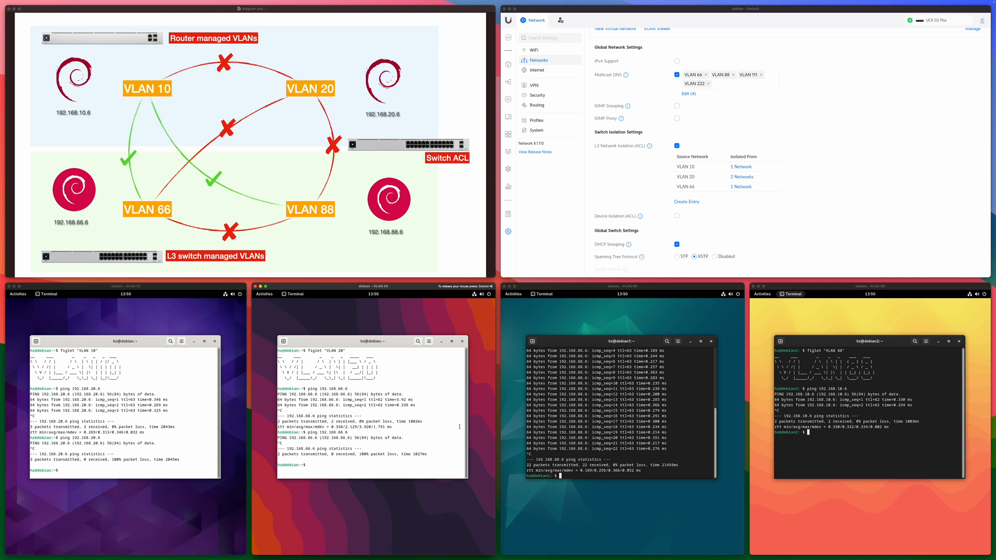
Ping 192.168.88.6 from the VLAN 66 machine's terminal
click(612, 426)
key(Up)
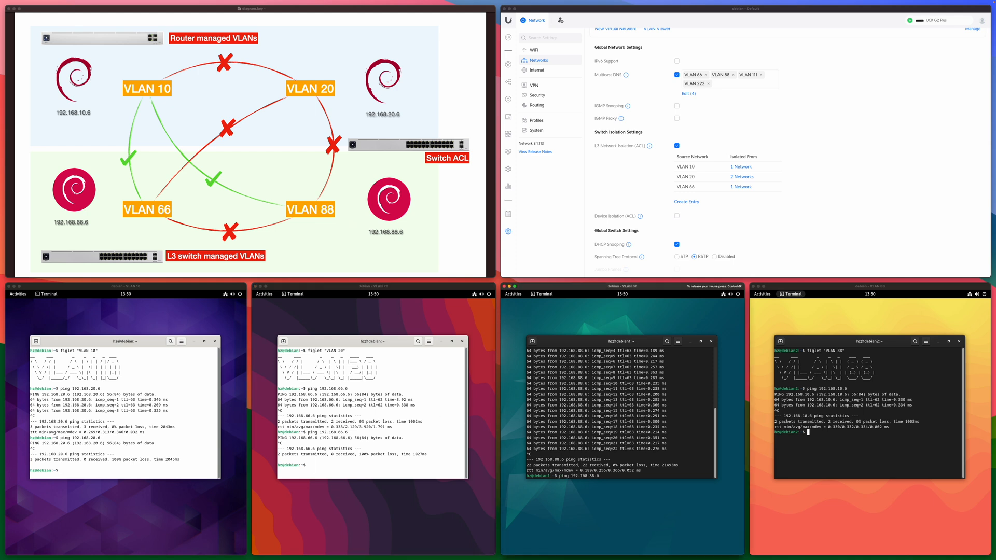
key(ctrl+c)
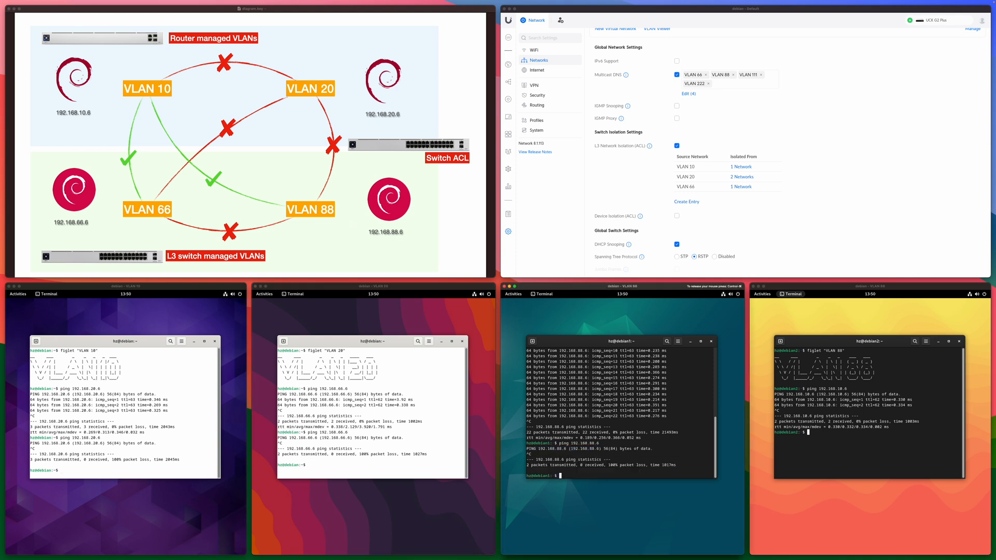
Ping 192.168.10.6 from the VLAN 88 machine's terminal, stopping it after a few replies
click(851, 452)
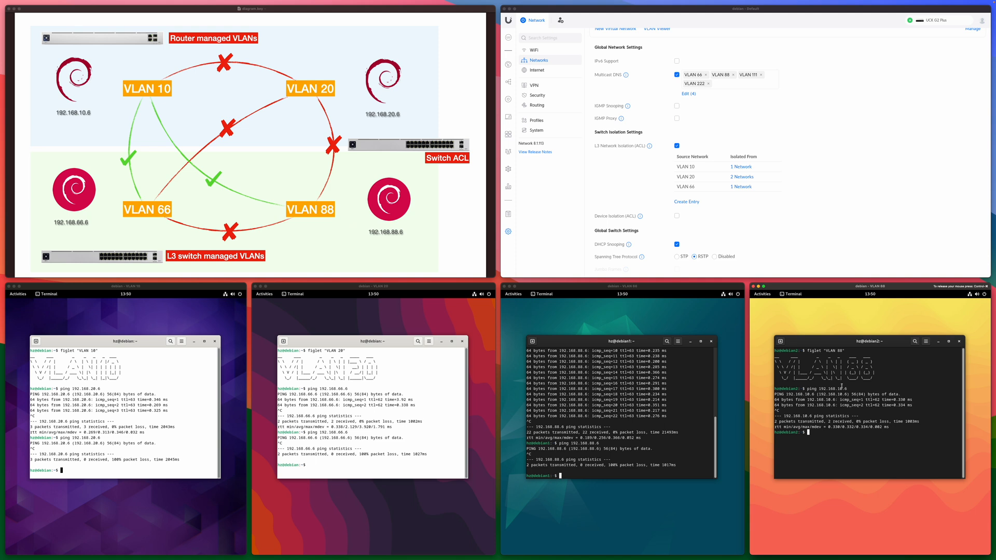
key(Up)
key(Return)
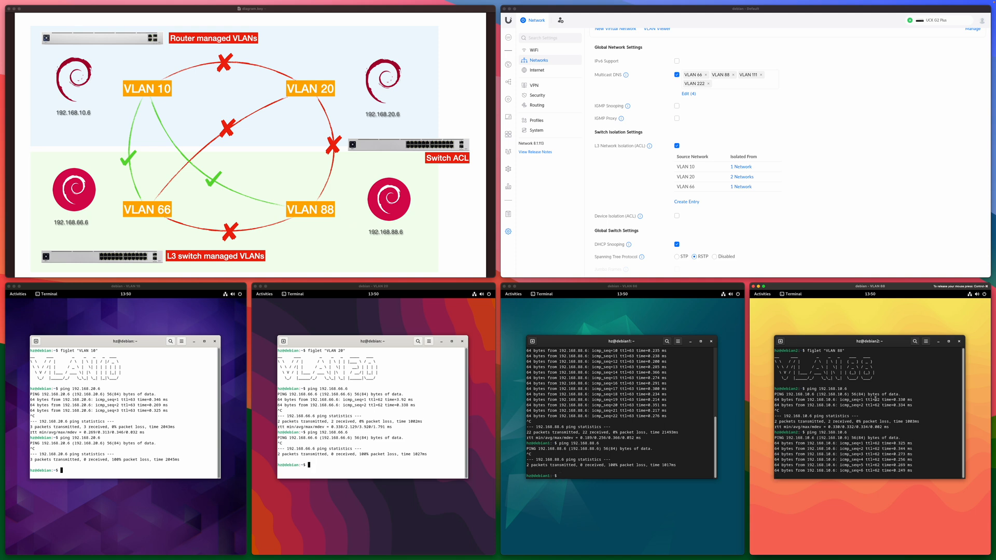
key(ctrl+c)
key(ctrl+super)
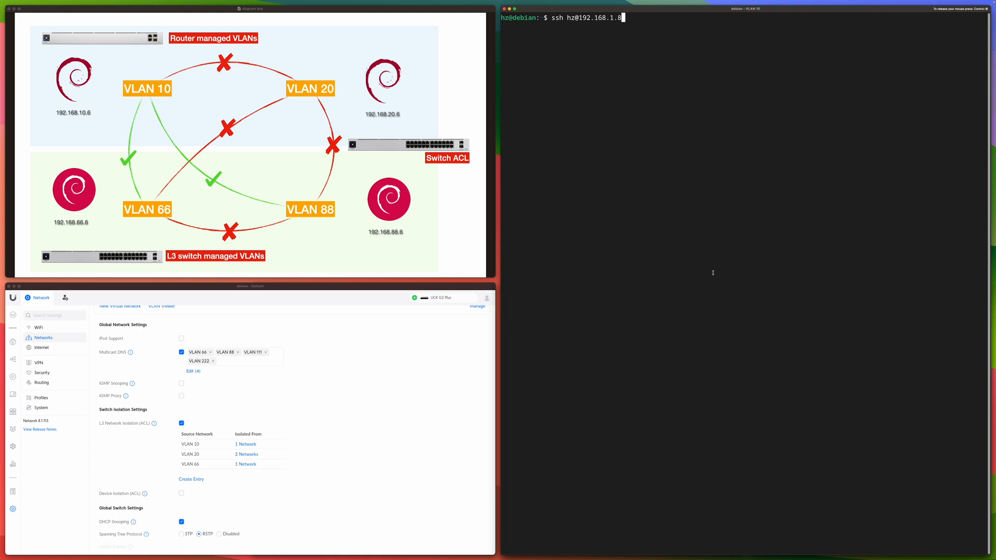
Log in to the switch at 192.168.1.8 over SSH with the account password and list the .cfg files in /tmp
key(Return)
text(cd )
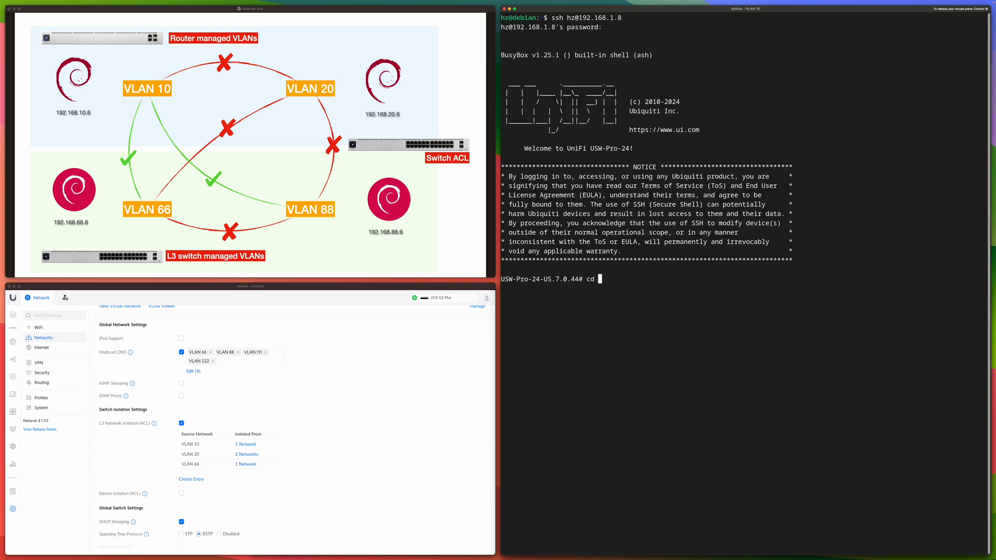
text(/tmp)
key(Return)
text(ls *.cfg)
key(Return)
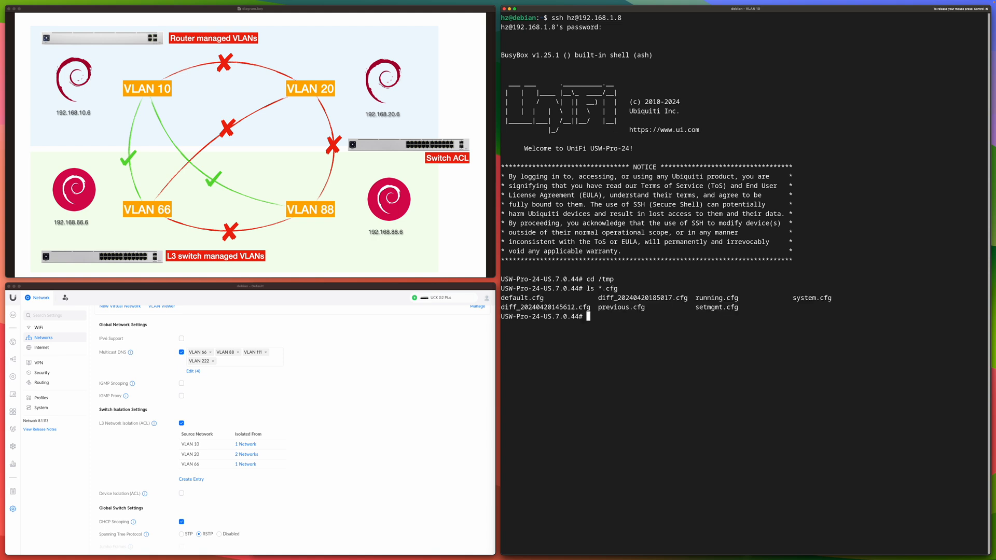
Open system.cfg in vi and search it for "ACL"
text(vi system.cfg)
key(Return)
text(/)
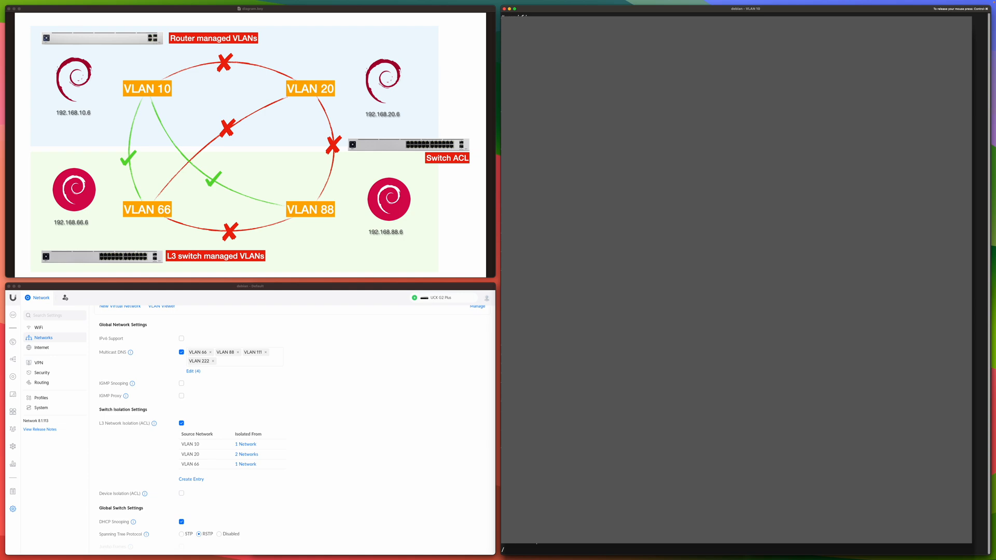
text(ACL)
key(Return)
Examine the names, sources and destinations of the switch ACL network entries in system.cfg
drag(501, 287, 691, 391)
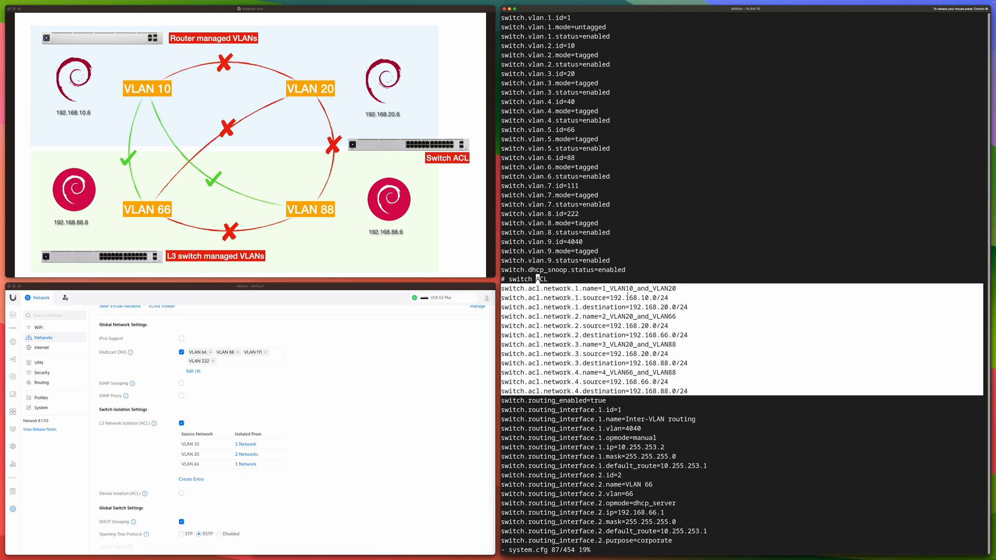
key(ctrl+super)
click(593, 304)
drag(662, 307, 673, 308)
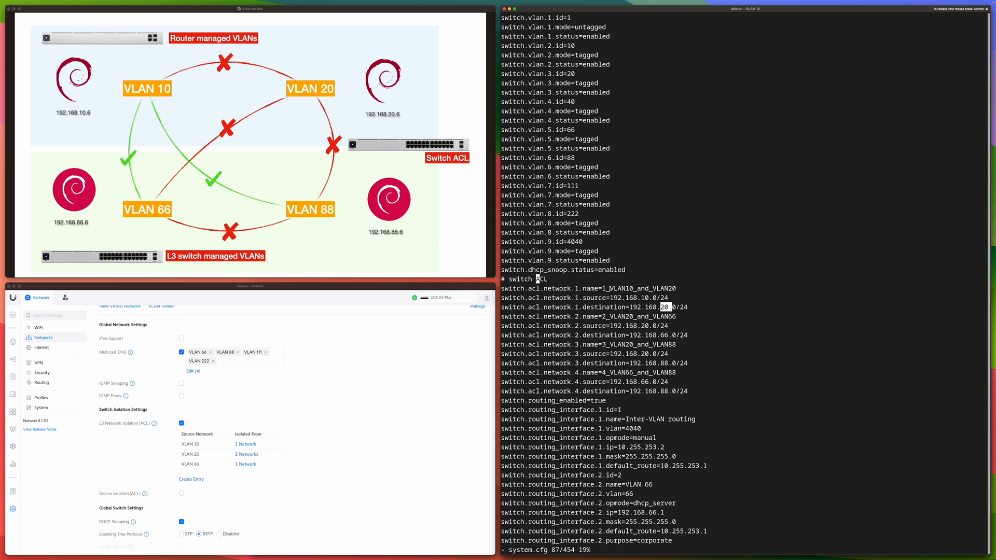
double_click(633, 289)
triple_click(642, 289)
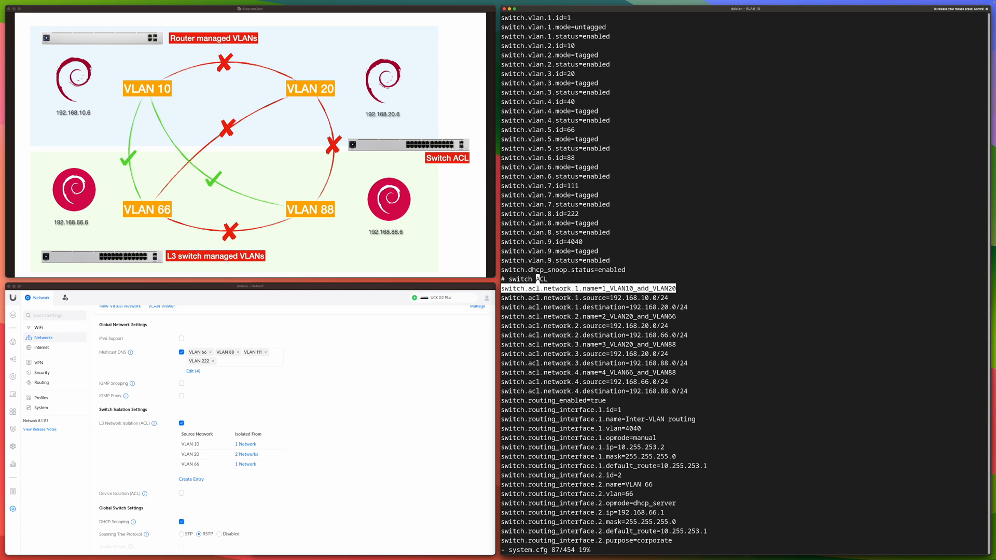
click(605, 317)
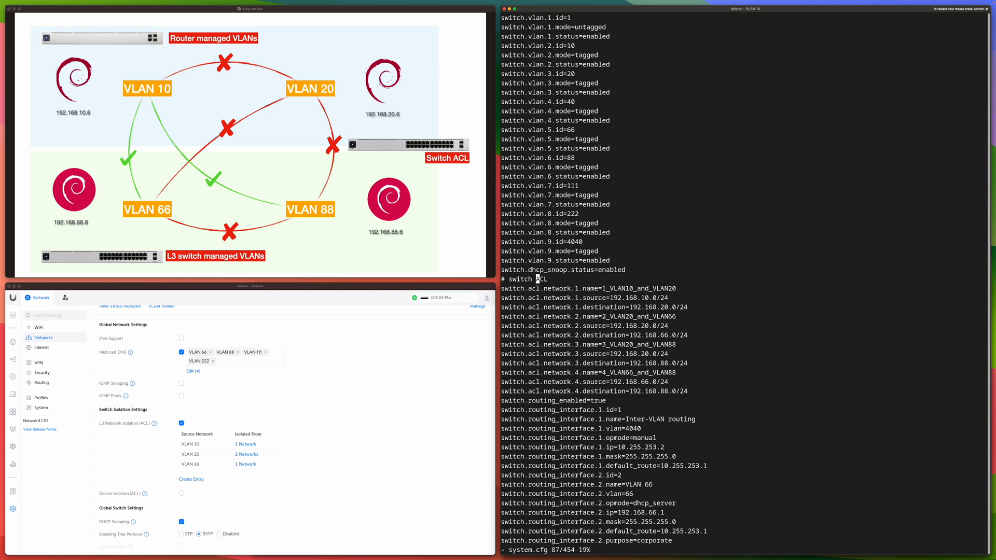
Quit vi, connect to the switch CLI with "telnet localhost" and enter privileged mode with "en"
text(:q)
key(Return)
text(telnet loc)
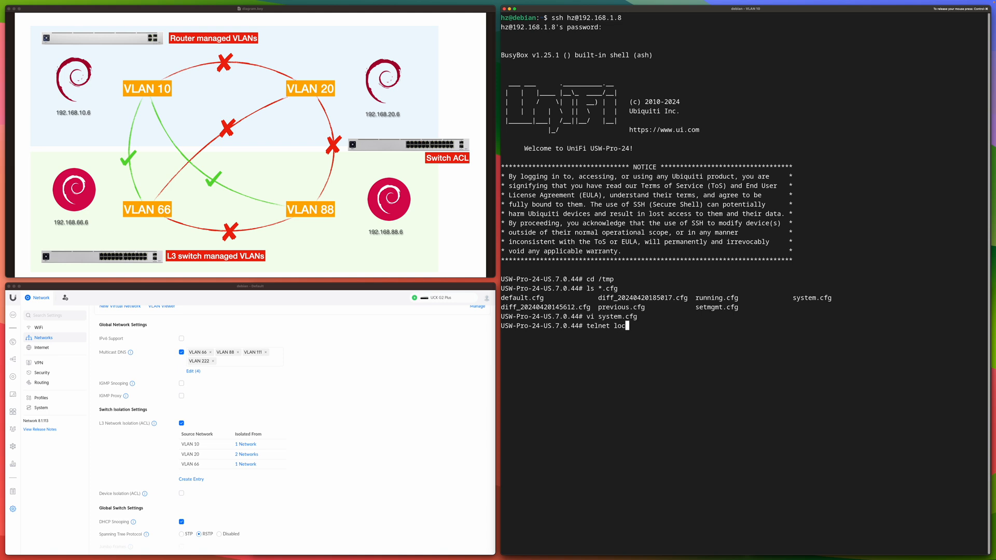
text(alhost)
key(Return)
text(en)
key(Return)
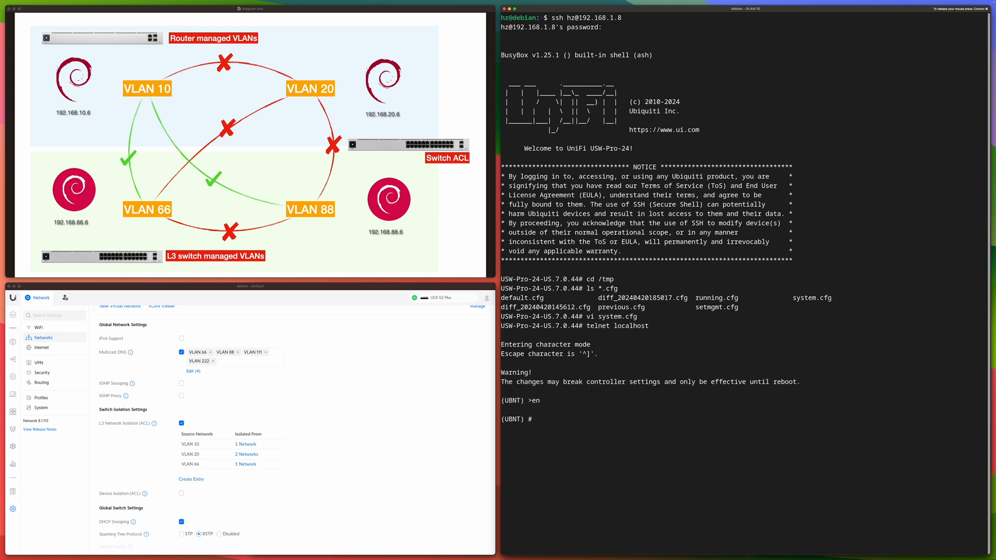
Enter configuration mode and run "show ip access-lists" to check the ACL's name and rule count
text(config)
key(Return)
text(show ip access-lists)
key(Return)
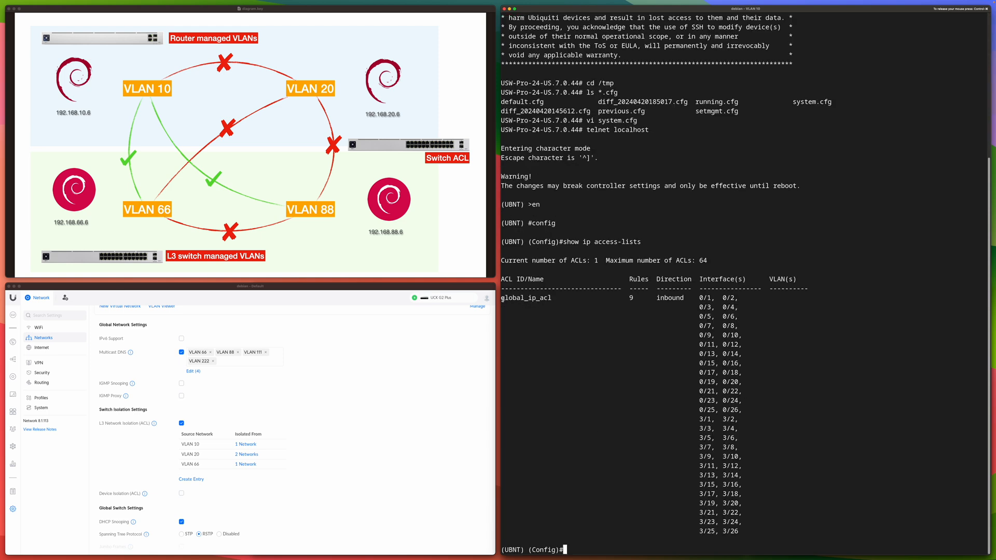
drag(502, 298, 553, 298)
double_click(631, 298)
Display the detailed rules with "show ip access-lists global_ip_acl"
key(Up)
text(global_ip_acl)
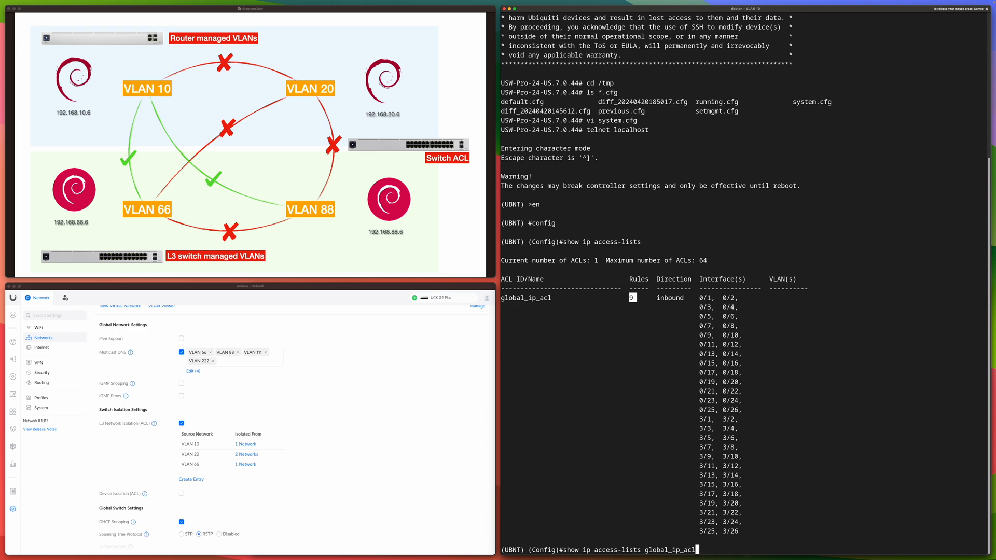
key(Return)
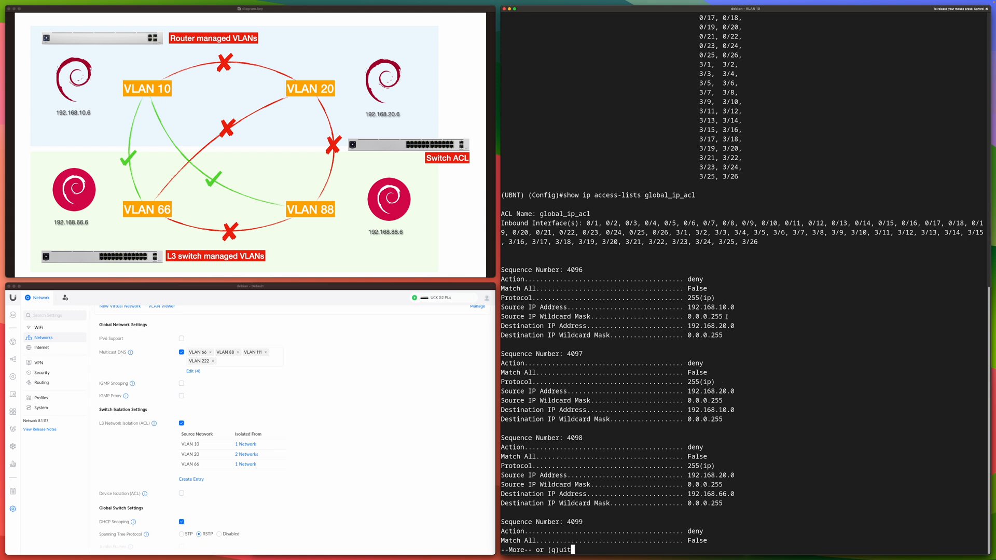
Page through the remaining global_ip_acl rules and review the deny sequences and the final sequence's action
key(super+grave)
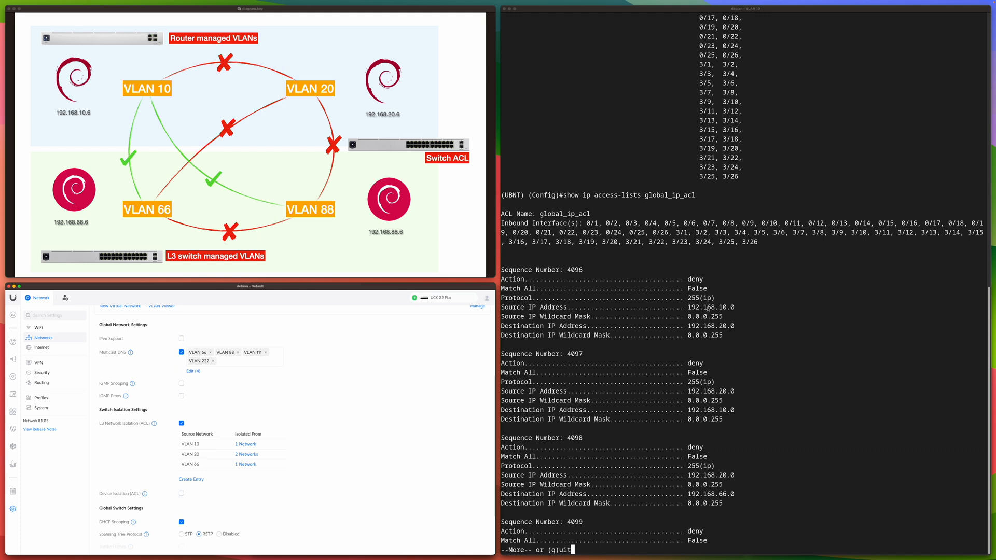
click(319, 460)
click(741, 401)
key(space)
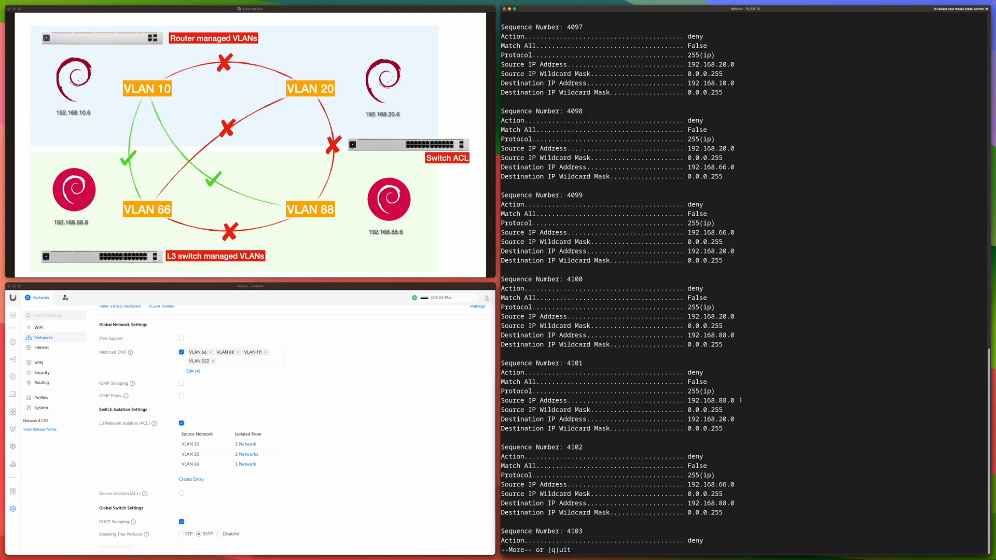
key(ctrl+super)
key(space)
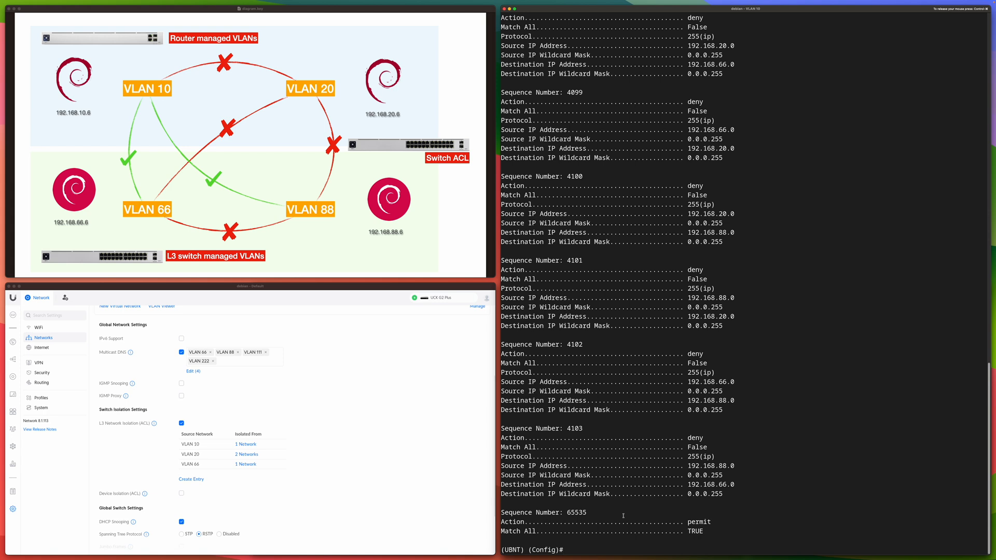
double_click(693, 520)
scroll(662, 532, up, 2)
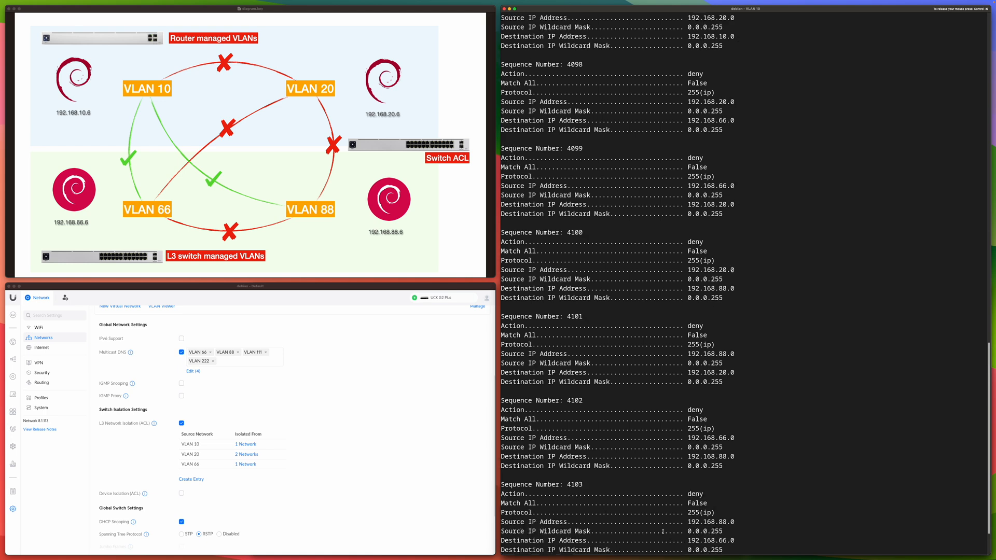
scroll(697, 514, down, 2)
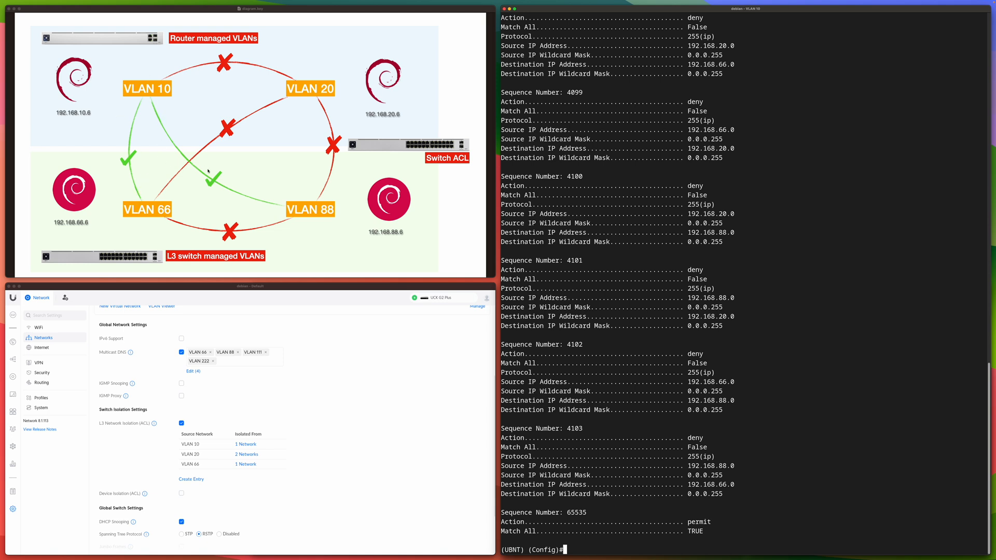
click(553, 532)
key(ctrl+super)
Remove the VLAN 10 entry from the L3 Network Isolation (ACL) list in UniFi Network
click(310, 432)
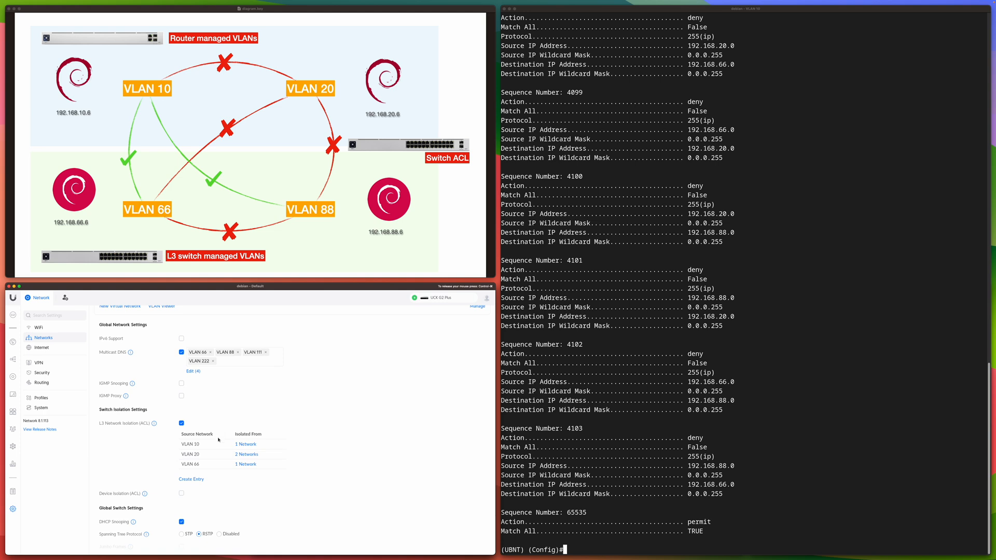
click(243, 445)
click(265, 512)
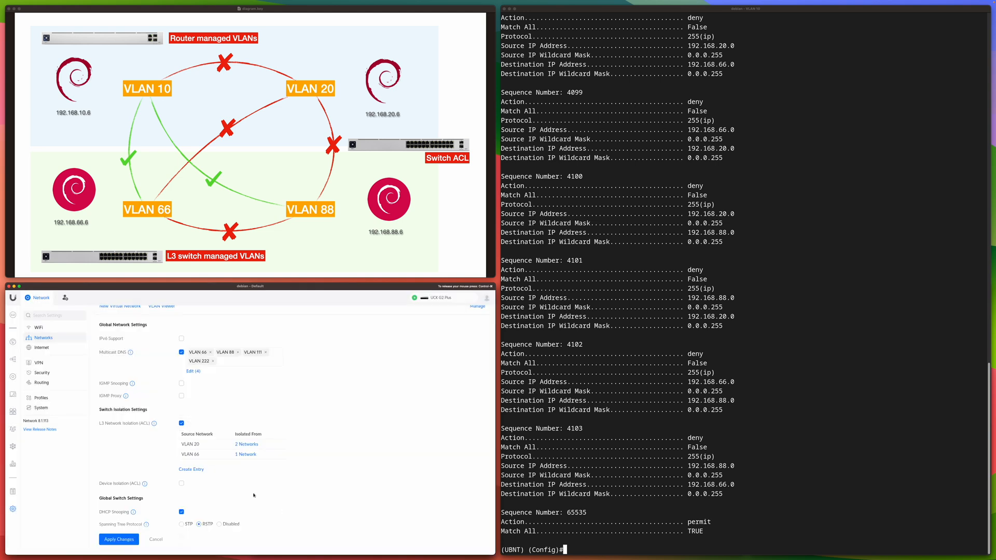
Remove the VLAN 20 and VLAN 66 entries from the L3 Network Isolation (ACL) list
click(246, 445)
click(256, 511)
click(246, 444)
click(256, 512)
Create an L3 Network Isolation (ACL) entry with VLAN 20 as the source, isolated from VLAN 10 and VLAN 66
click(199, 425)
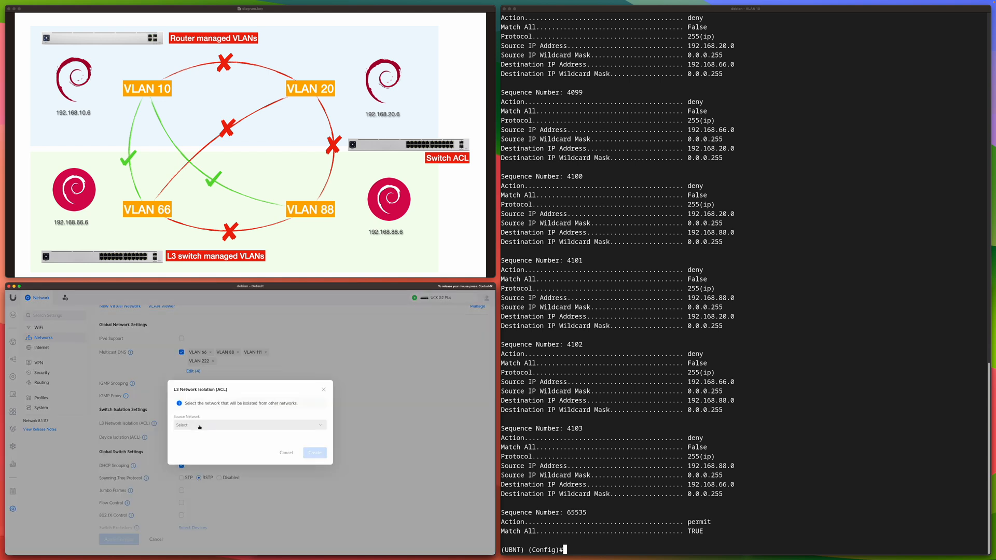
click(199, 426)
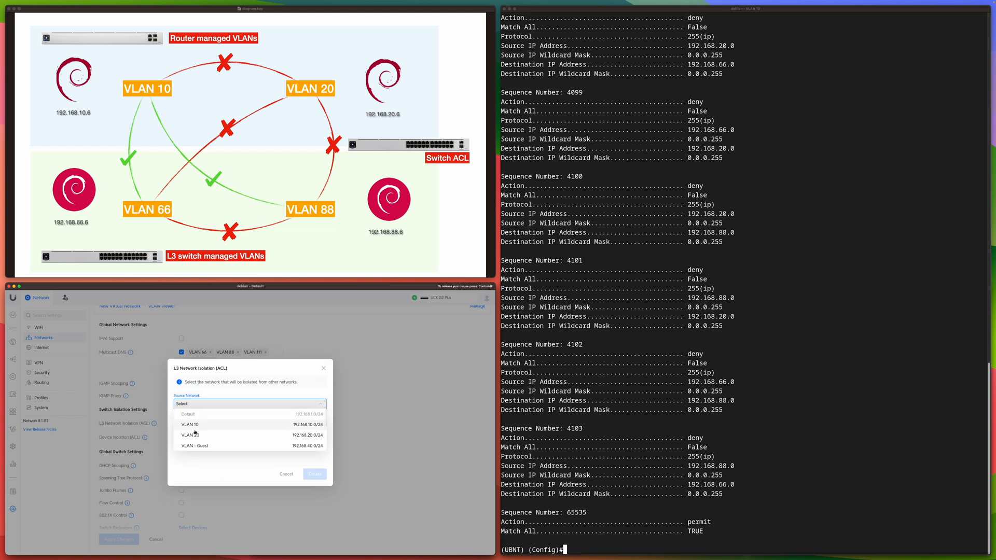
click(203, 426)
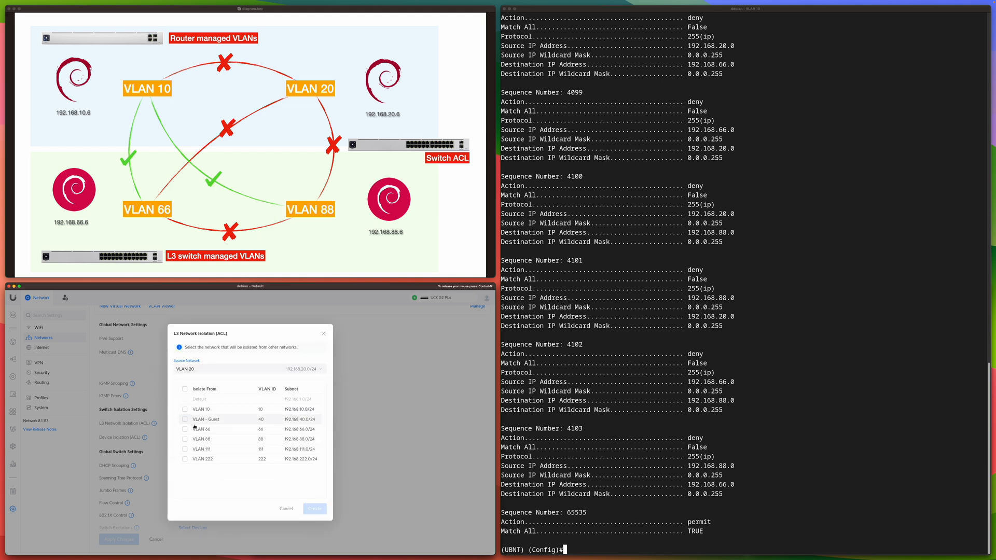
click(185, 409)
click(185, 430)
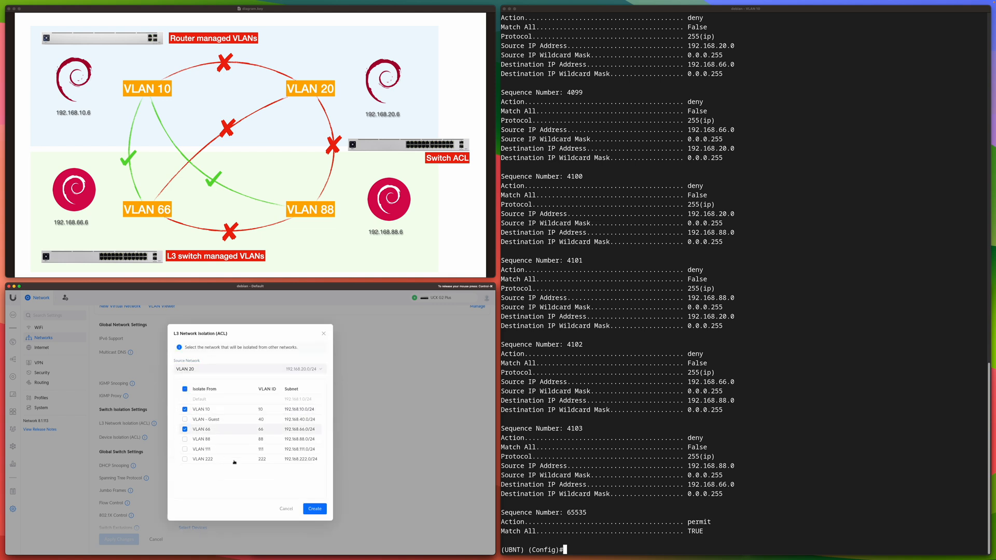
click(313, 508)
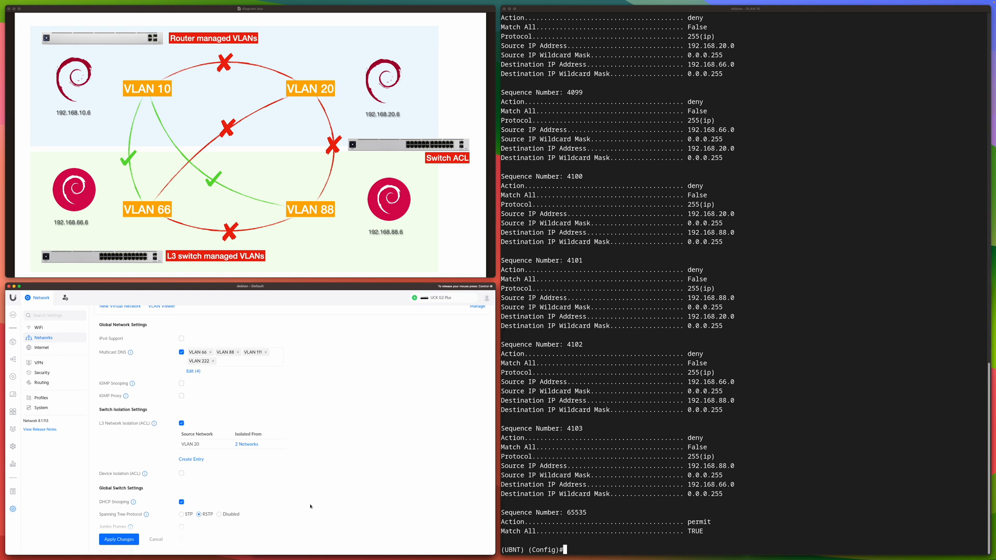
Push the old output out of the switch terminal's view and rerun "show ip access-lists global_ip_acl" to inspect the updated rules
click(741, 399)
key(Return)
key(Return)
key(Return)
key(Return)
key(Return)
key(Return)
key(Return)
key(Return)
key(Return)
key(Return)
key(Return)
key(Return)
key(Return)
key(Return)
key(Return)
key(Return)
key(Return)
key(Return)
key(Return)
key(Return)
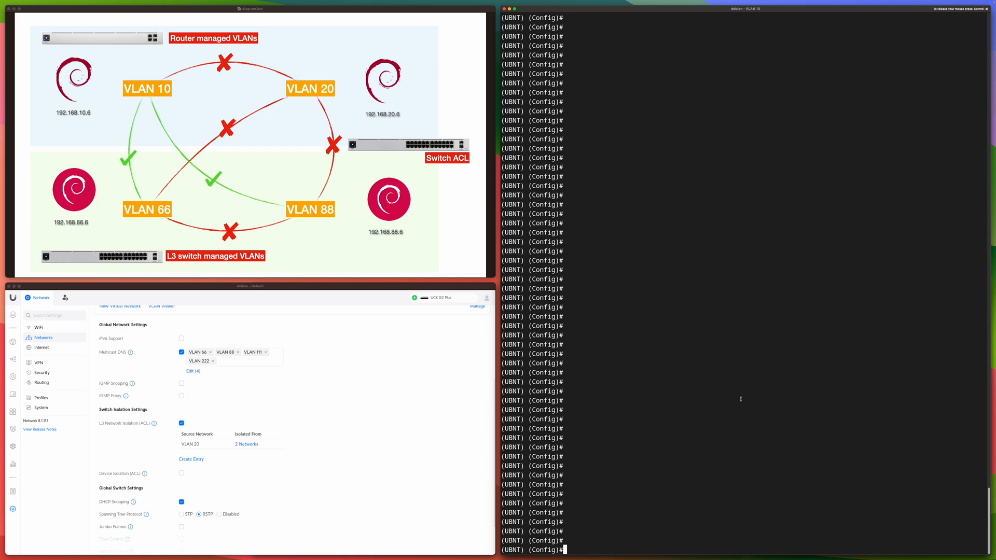
key(Up)
key(Return)
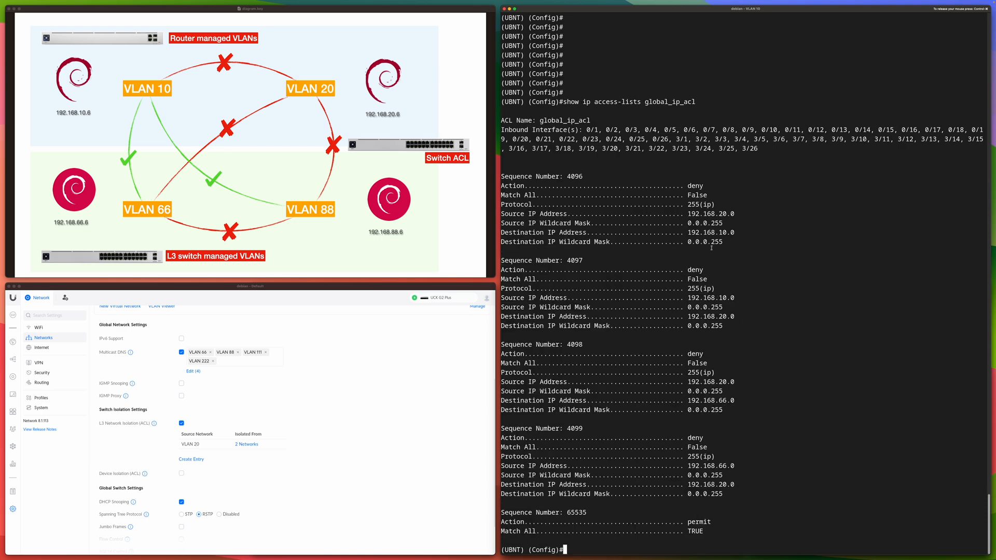
Reopen the VLAN 20 isolation entry in UniFi Network and remove it from the L3 Network Isolation (ACL) list
click(245, 445)
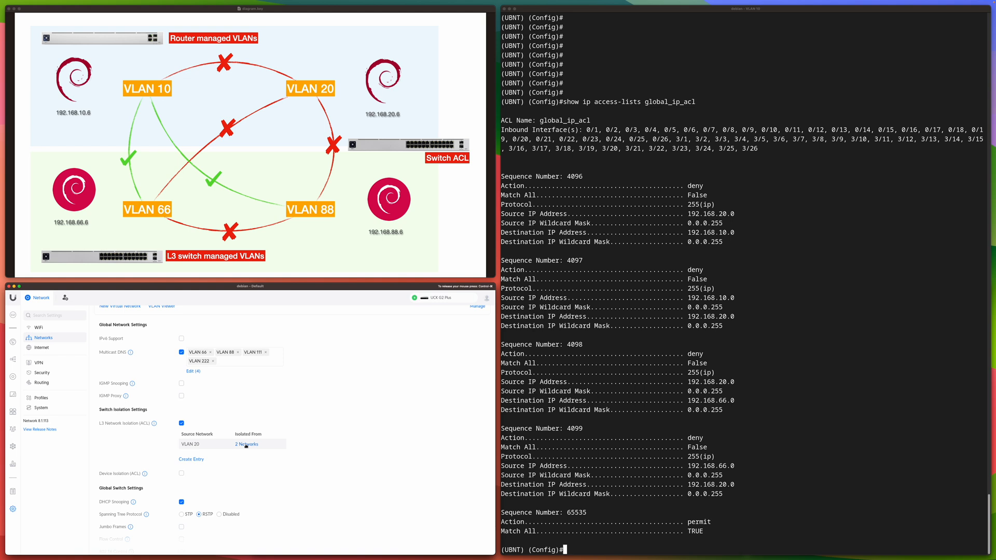
click(246, 445)
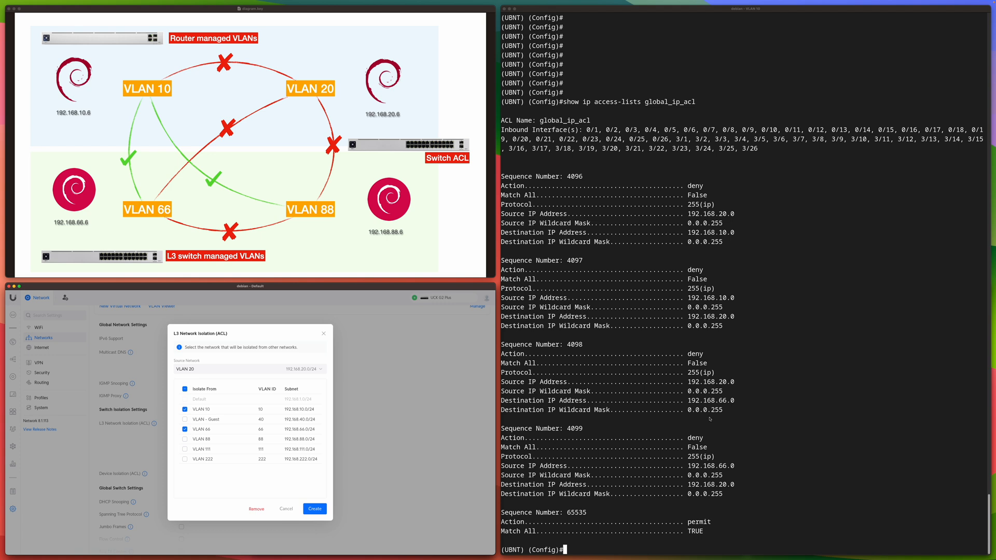
click(262, 511)
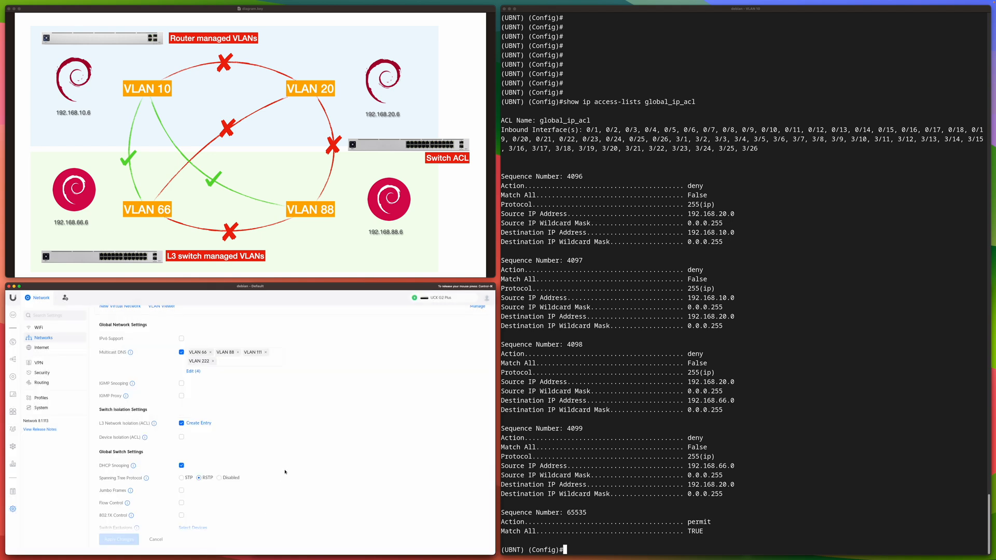
Create two L3 Network Isolation (ACL) entries: VLAN 10 isolated from VLAN 20, and VLAN 66 isolated from VLAN 20
click(199, 423)
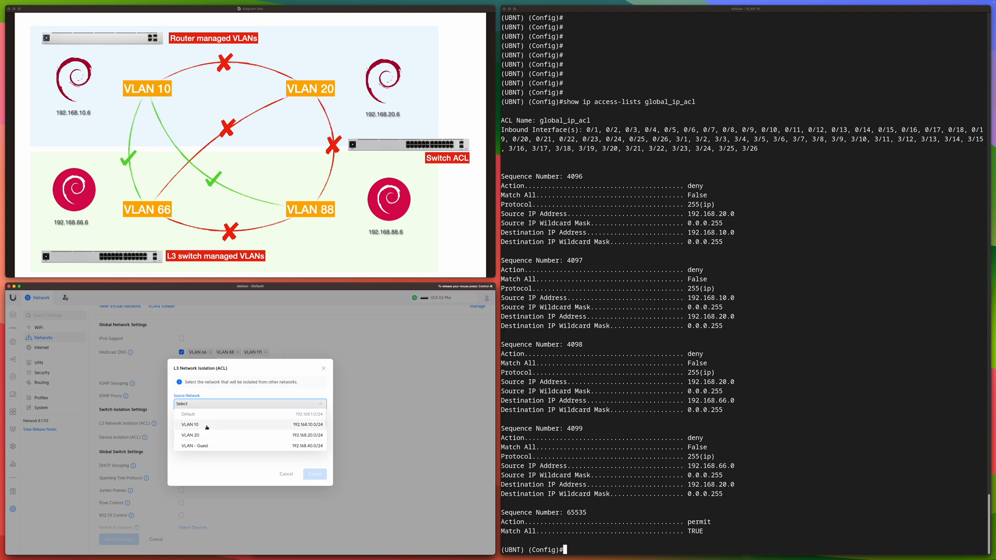
click(206, 426)
click(186, 410)
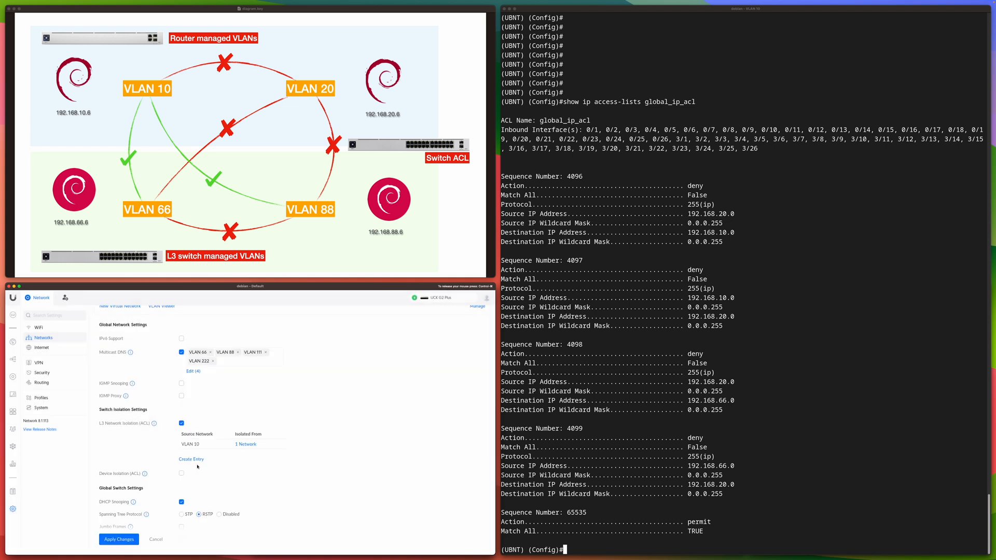
click(199, 460)
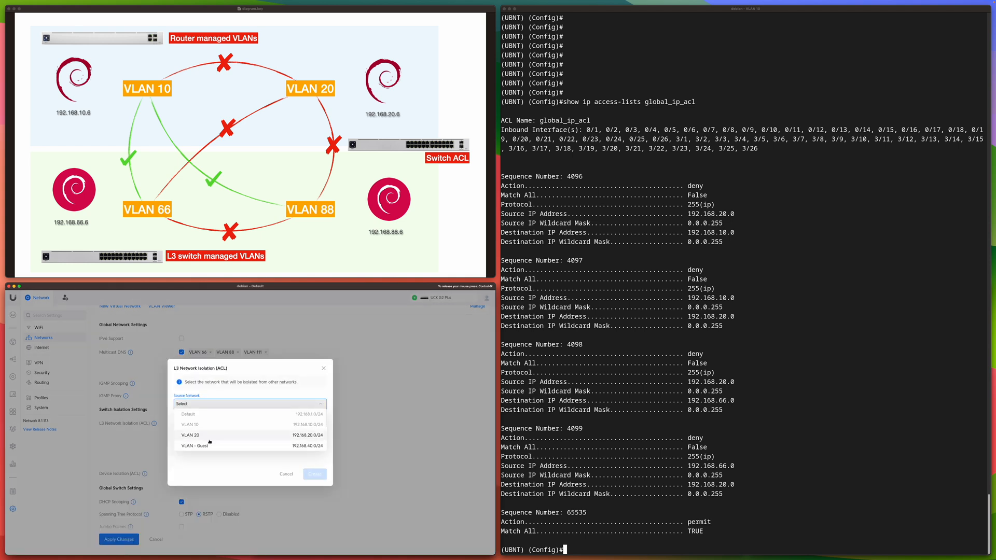
click(209, 437)
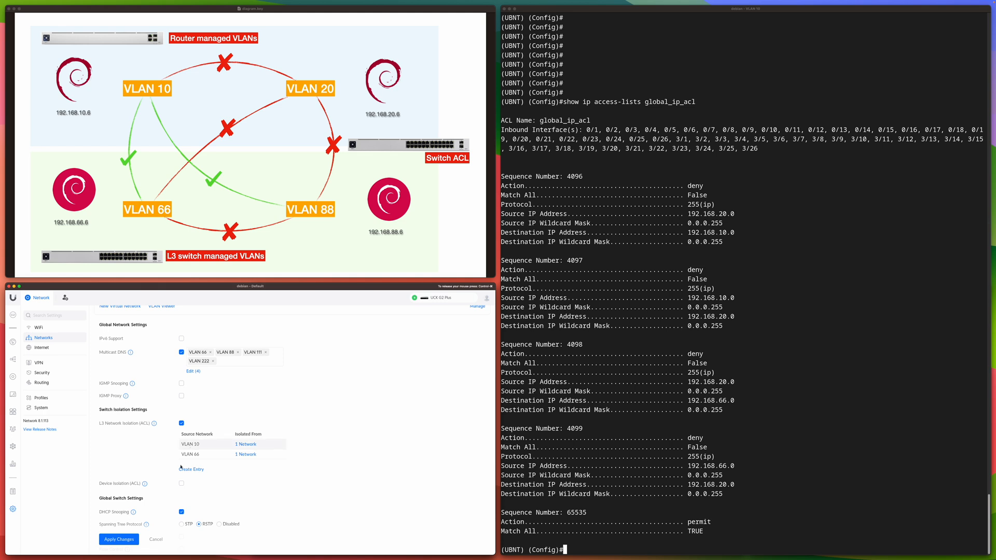
Run "show ip access-lists global_ip_acl" on the switch again to compare the rules generated by the VLAN 10 and VLAN 66 entries
click(630, 464)
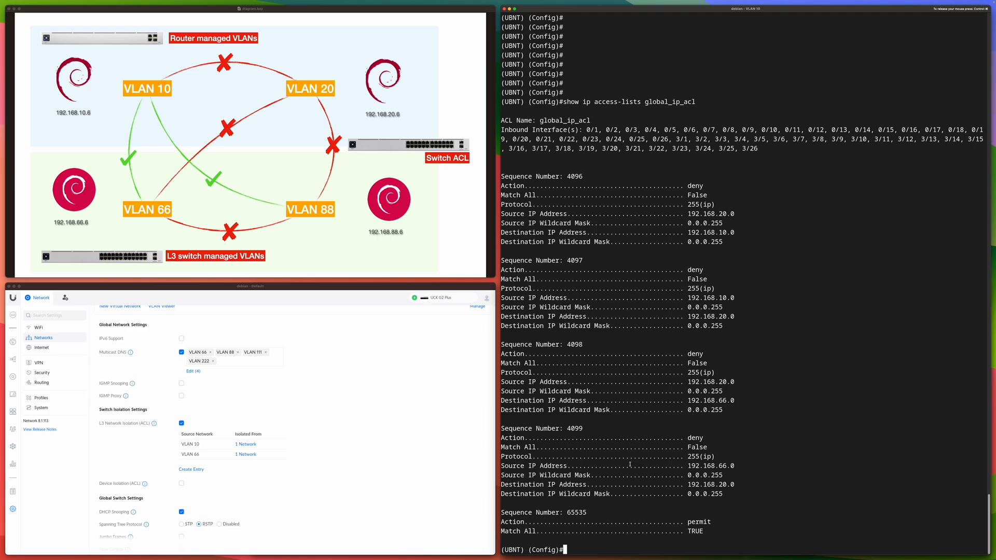
key(Up)
key(Return)
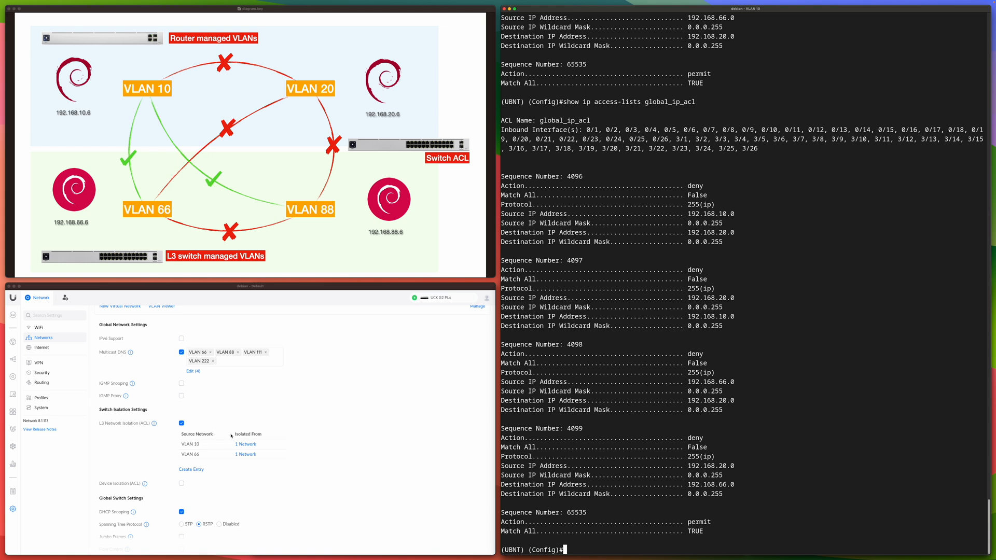
Open the LAN firewall rule "drop 222 to 66" in UniFi Network's security settings to check its action, source and destination
click(315, 411)
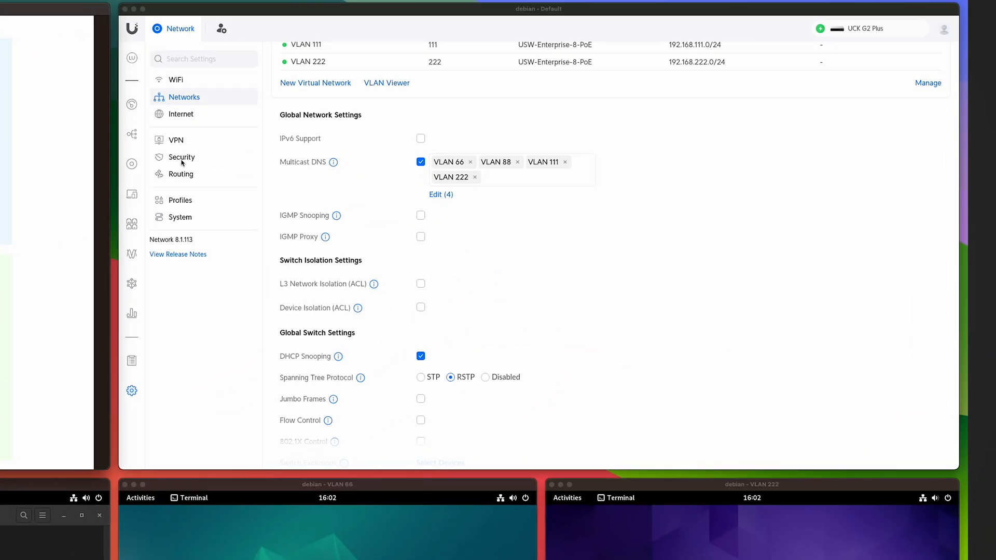
click(182, 159)
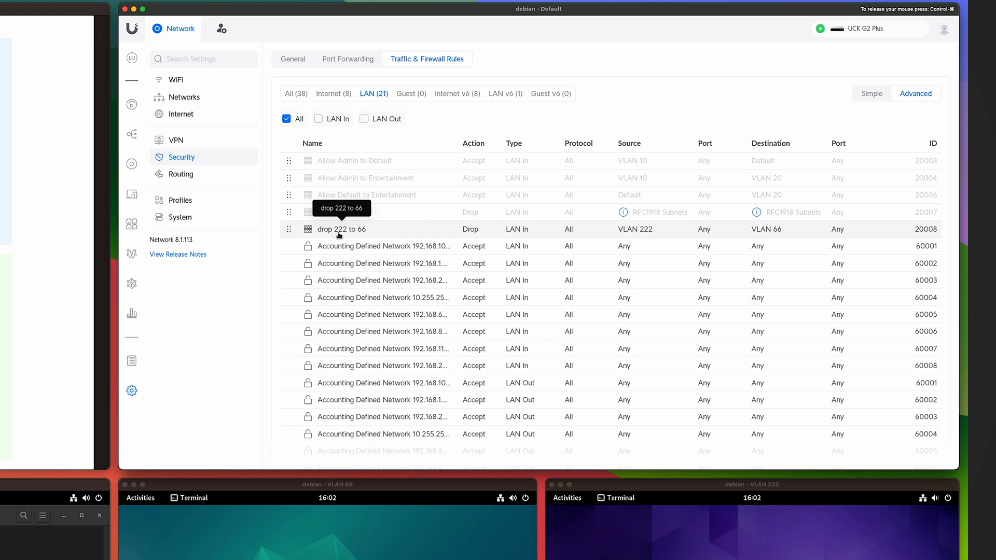
click(339, 233)
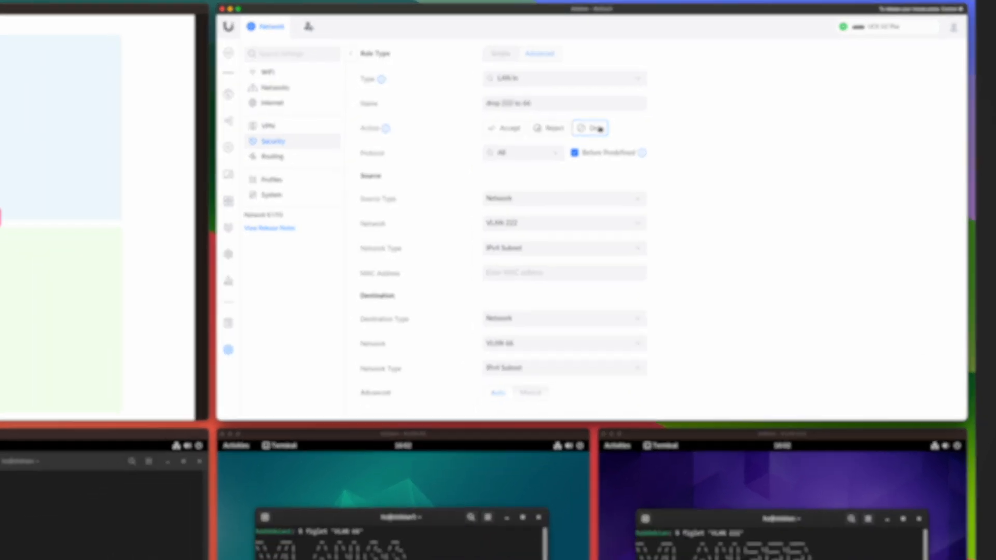
Ping 192.168.66.6 from the VLAN 222 machine's terminal to test the firewall rule
click(860, 390)
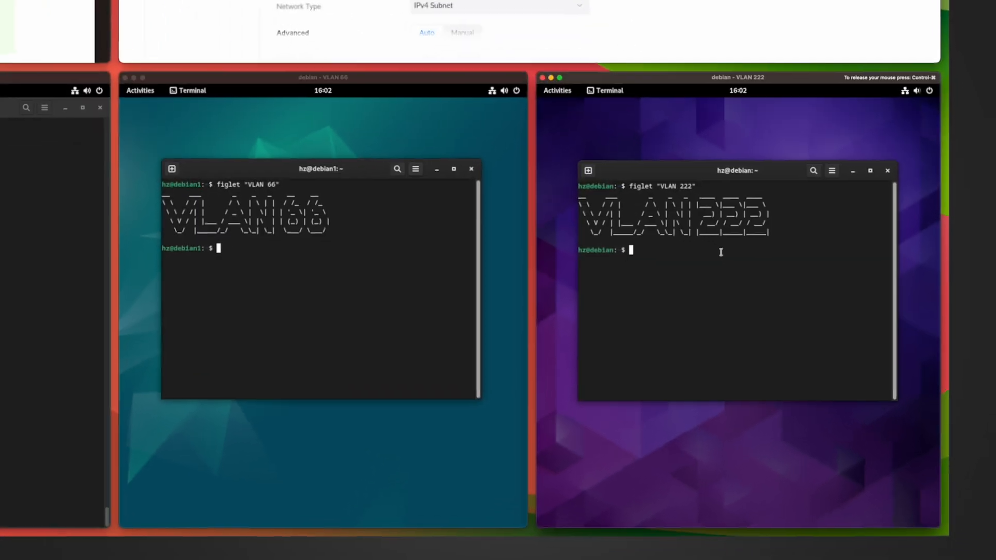
text(ping 192.168.66.6)
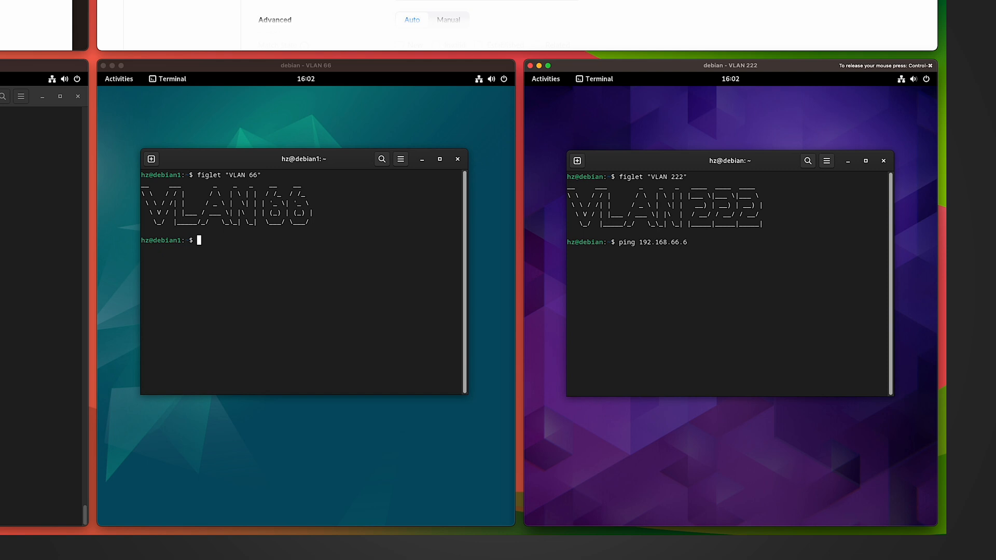
key(Return)
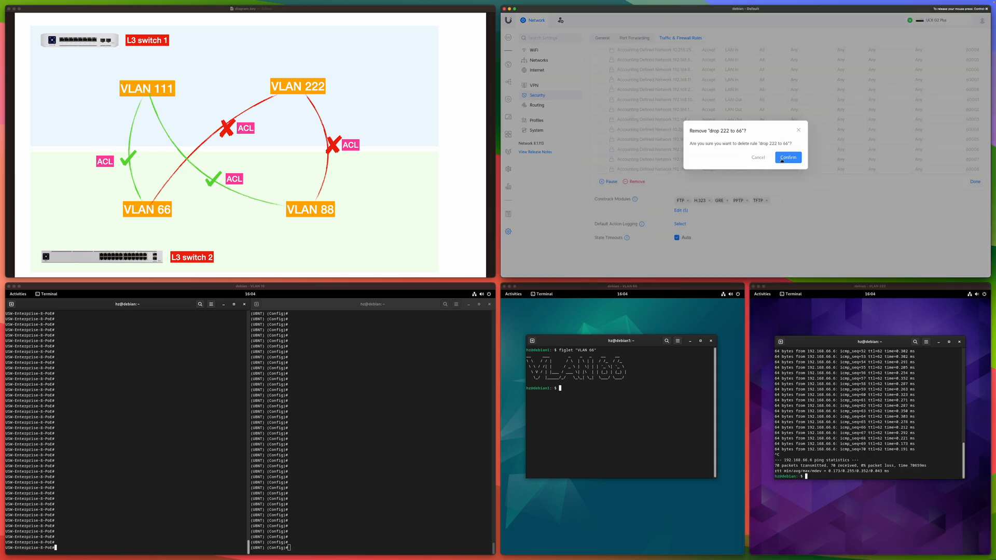
Confirm deleting the "drop 222 to 66" firewall rule and go to the Switch Isolation Settings of the networks
click(787, 158)
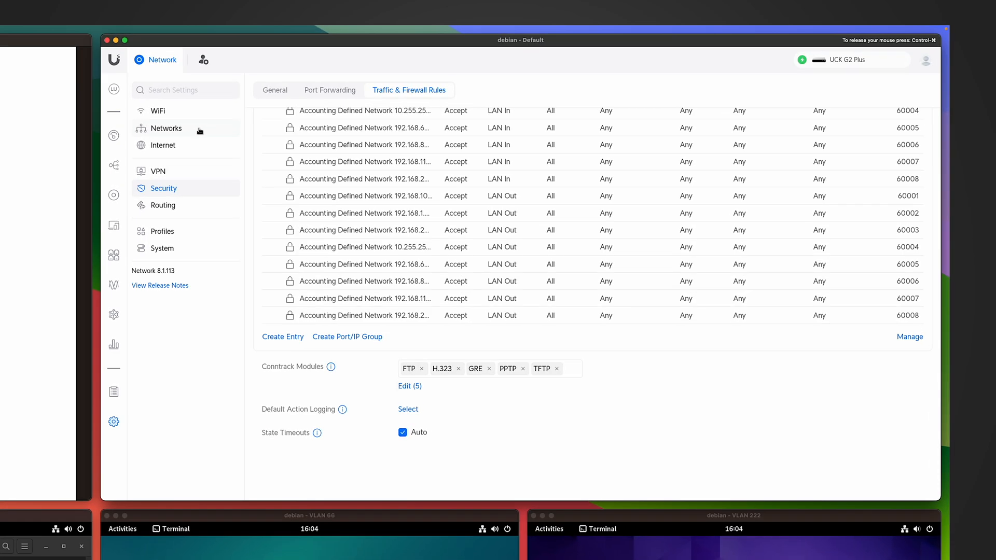
click(460, 79)
scroll(610, 251, down, 3)
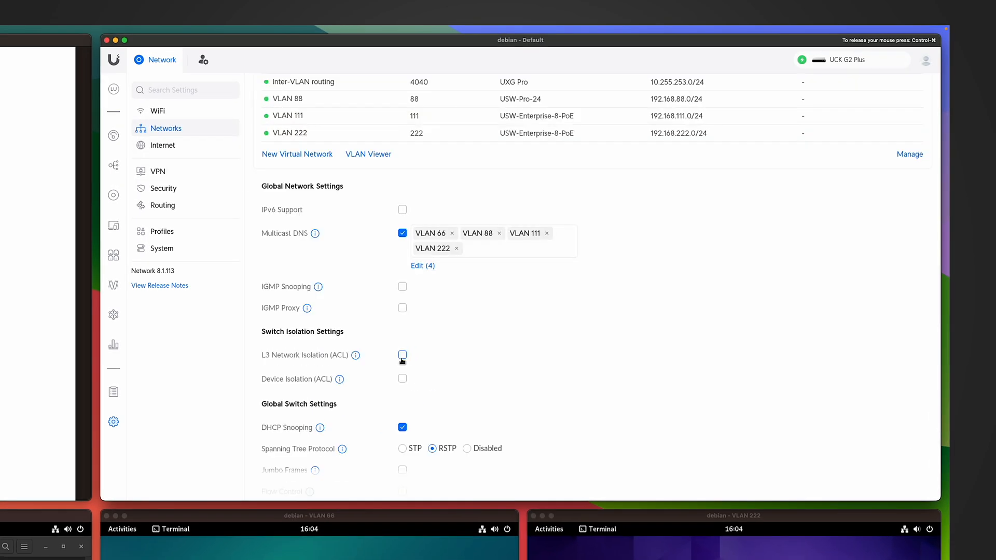
scroll(403, 360, down, 1)
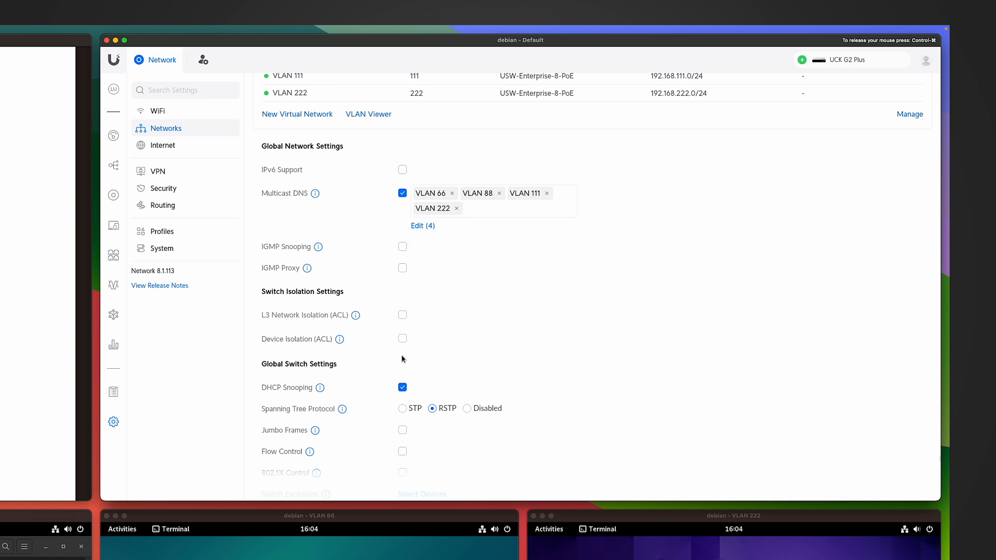
Enable L3 Network Isolation (ACL) and create an entry isolating VLAN 222 from VLAN 66 and VLAN 88
click(403, 317)
click(439, 317)
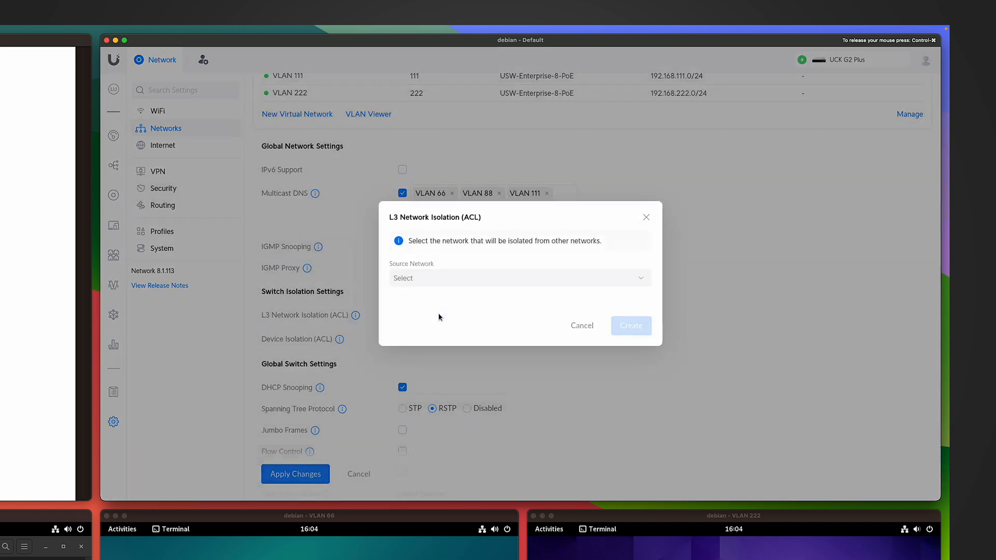
click(439, 279)
scroll(436, 293, down, 1)
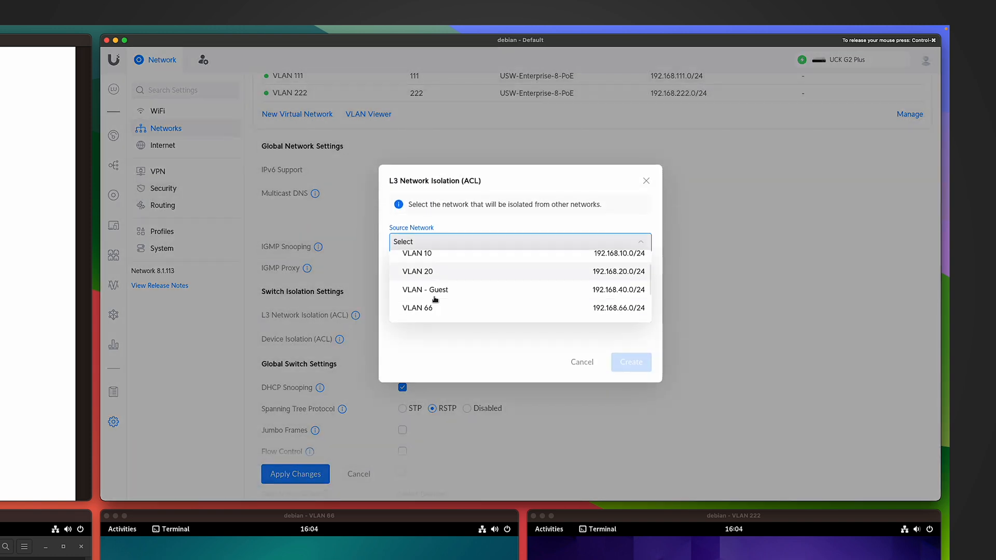
scroll(436, 300, down, 2)
click(436, 299)
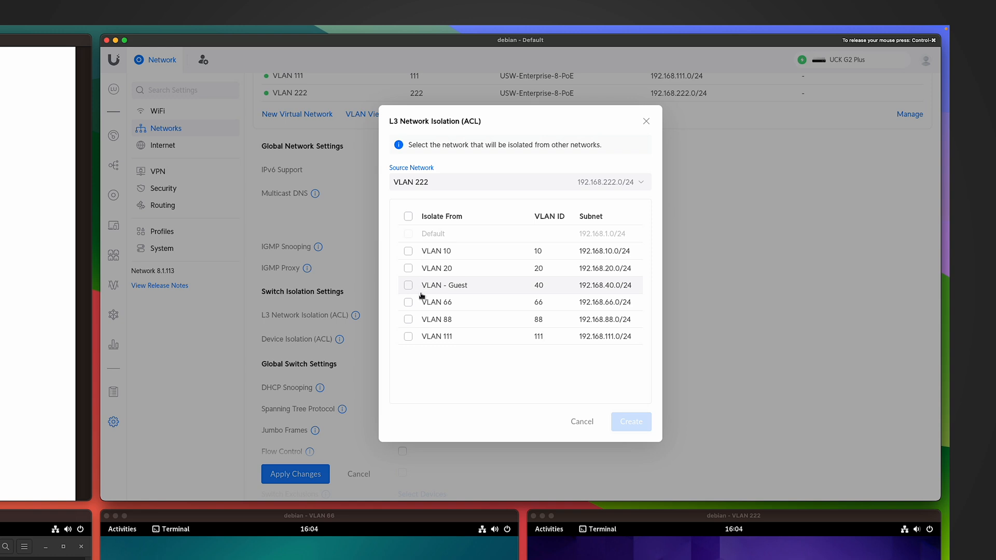
click(408, 302)
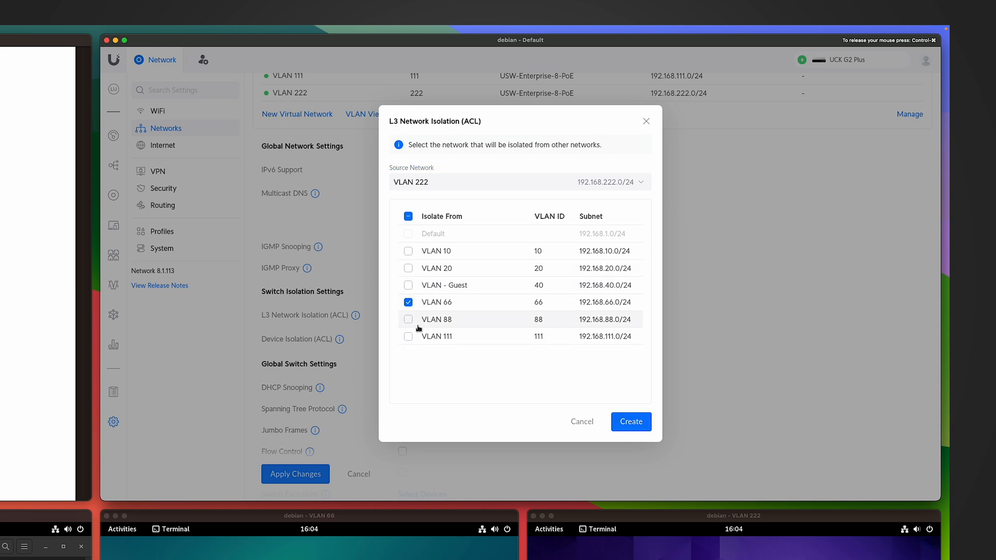
click(408, 319)
click(630, 422)
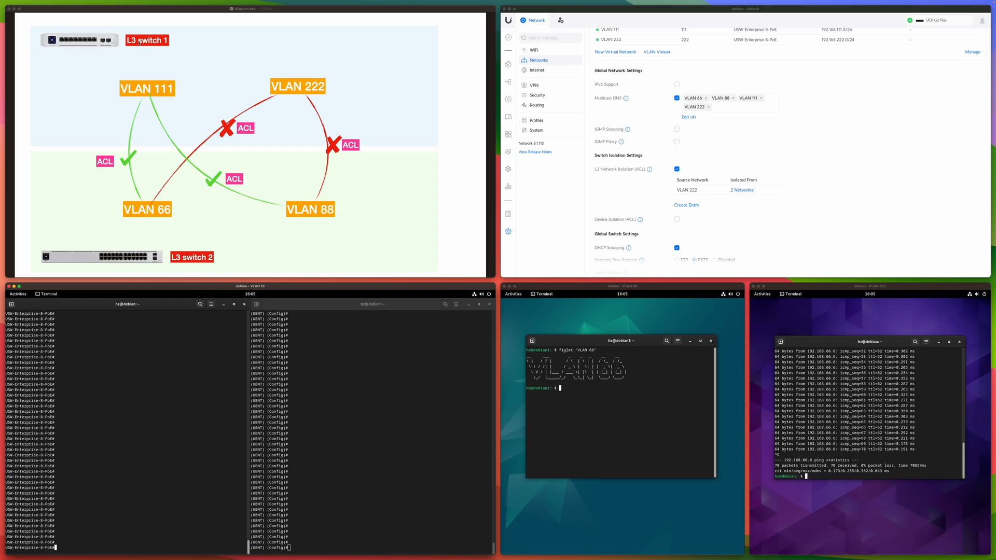
Run "show access-lists" in the USW-Enterprise-8-PoE switch's terminal to inspect its ACL rules
click(375, 379)
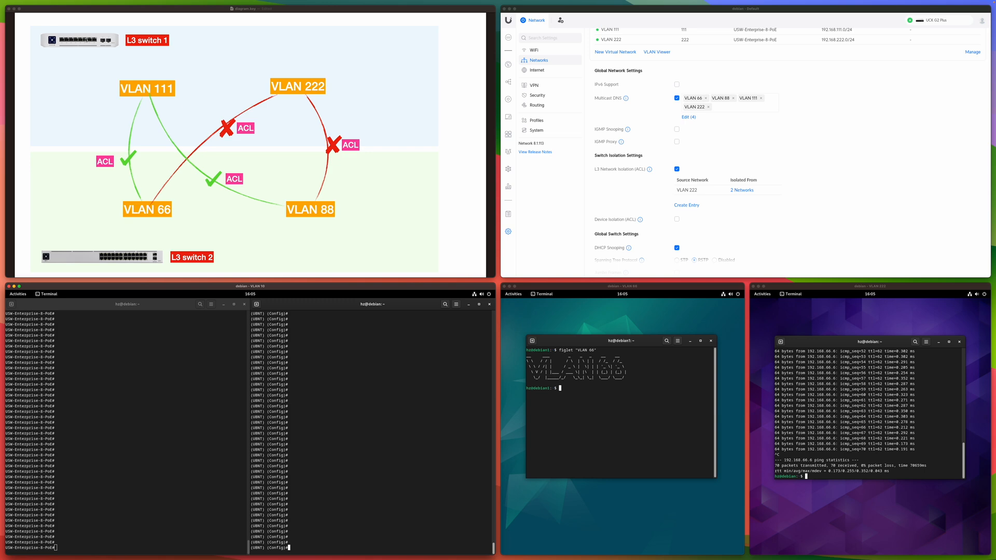
click(239, 361)
click(229, 363)
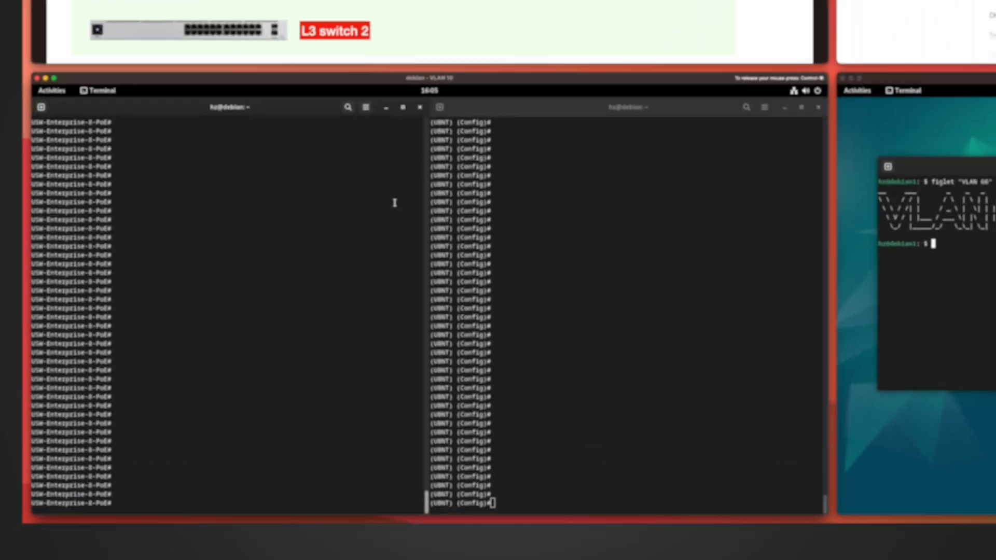
text(show access-lists)
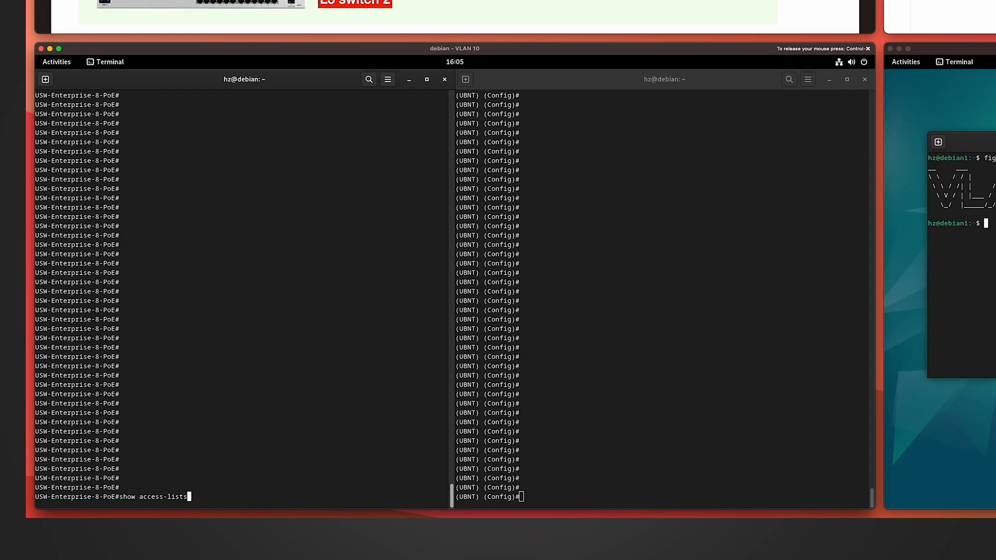
key(Return)
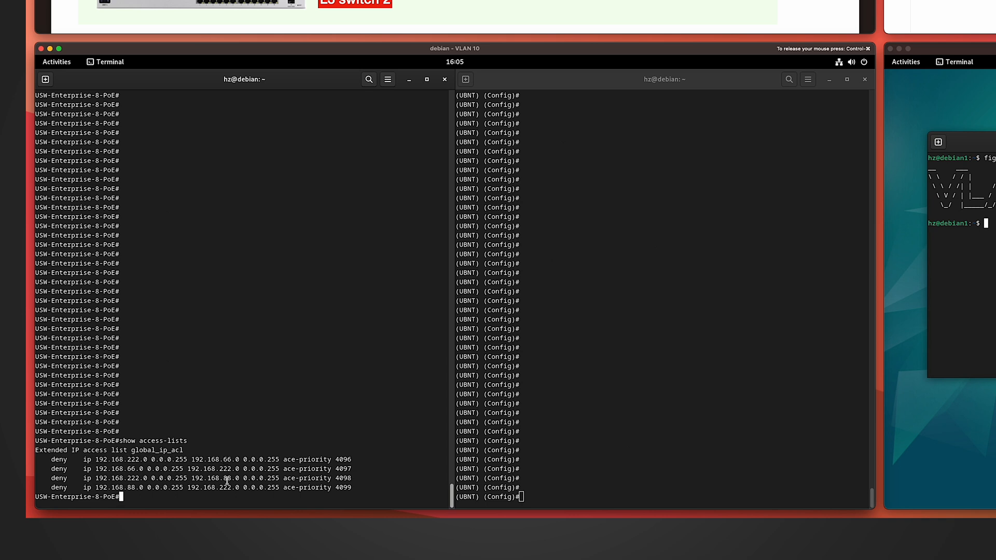
Run "show ip access-lists global_ip_acl" in the second switch's UBNT config terminal to inspect its ACL rules
click(612, 447)
text(show ip access-lists global_ip_acl)
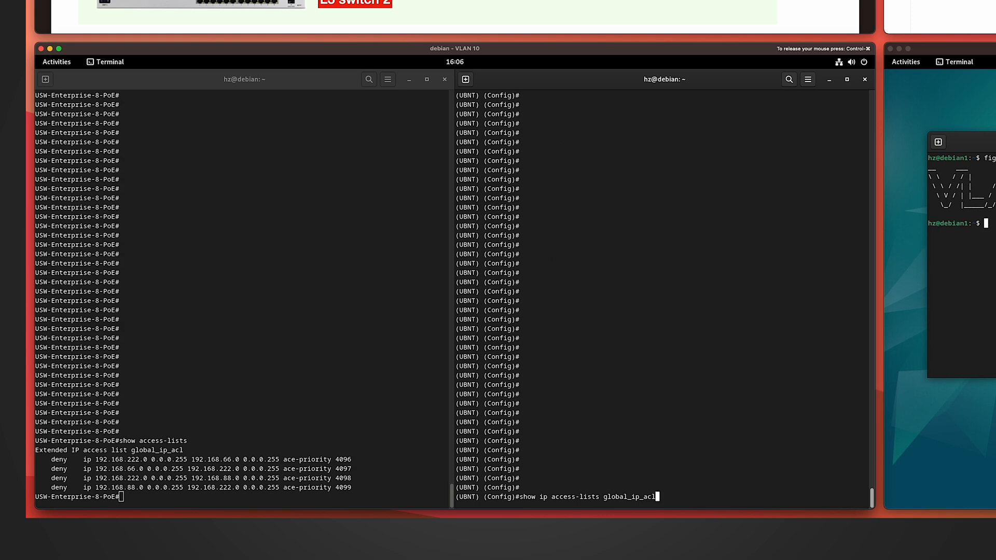
key(Return)
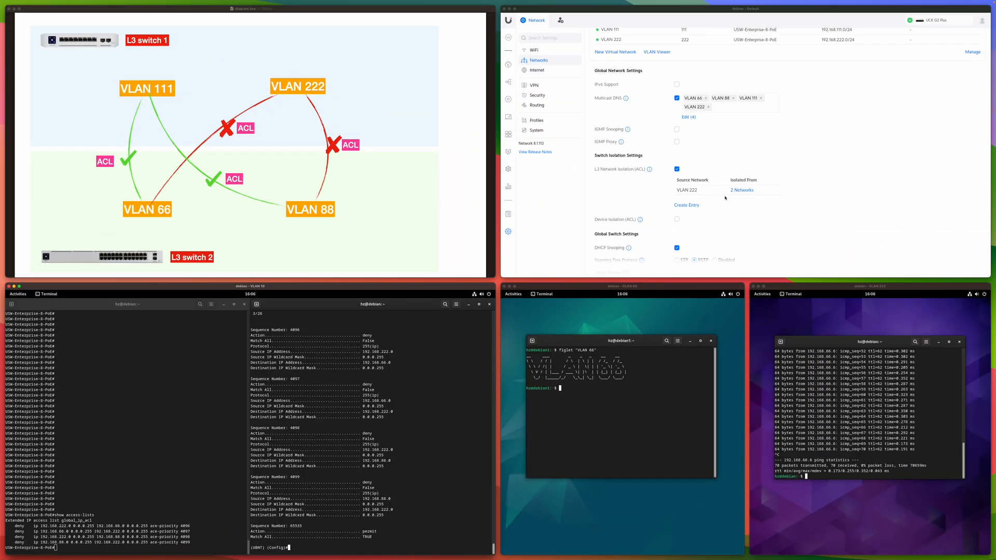
Ping 192.168.66.6 again from the VLAN 222 machine's terminal to test the ACL isolation, and stop the ping
click(323, 316)
click(827, 417)
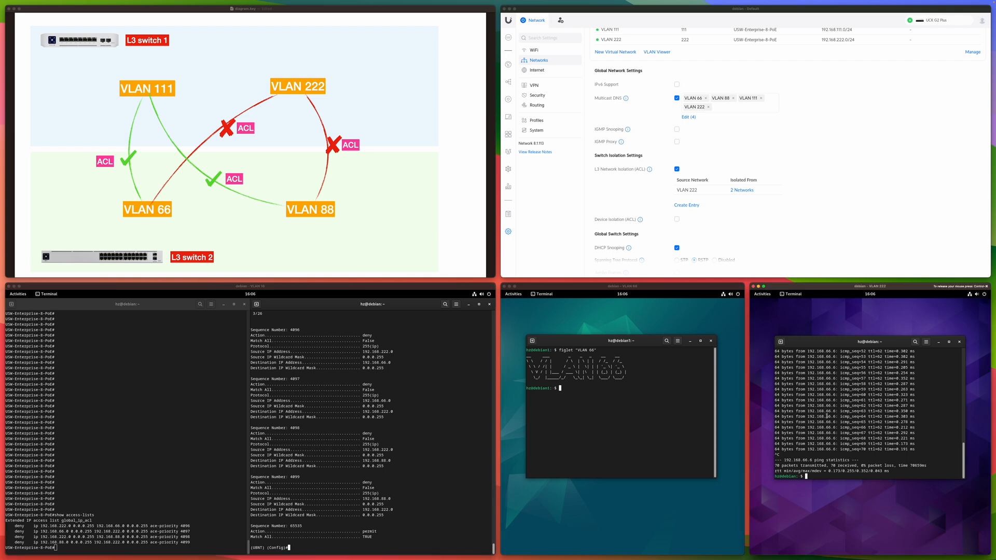
key(Up)
key(Return)
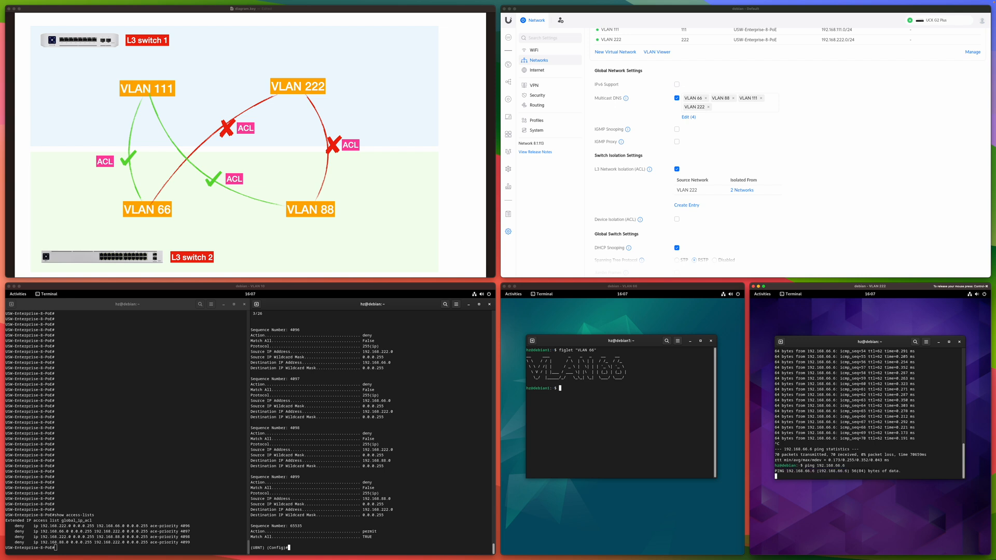
key(ctrl+c)
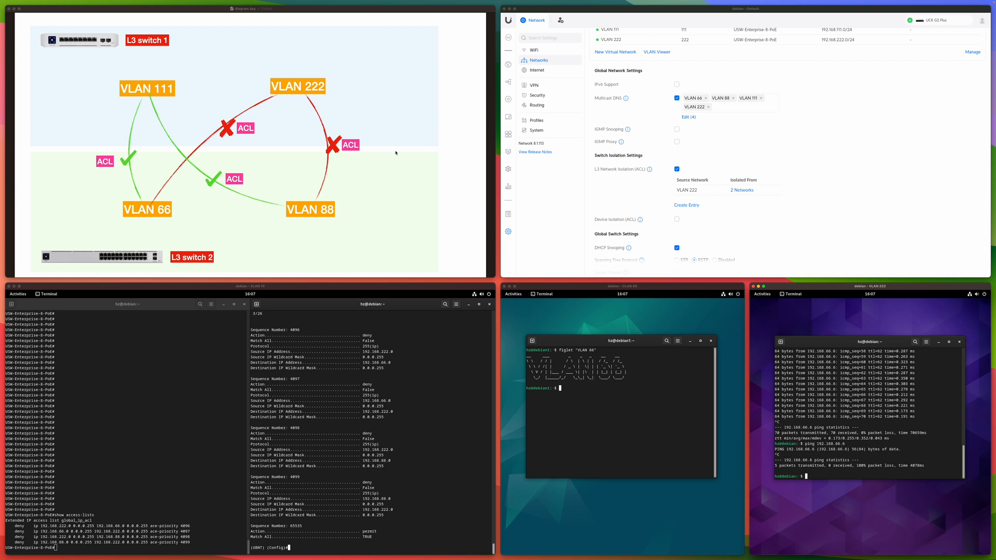
Open a new advanced LAN In firewall rule in the Security settings and set its Advanced options to Manual to view the match states
click(441, 147)
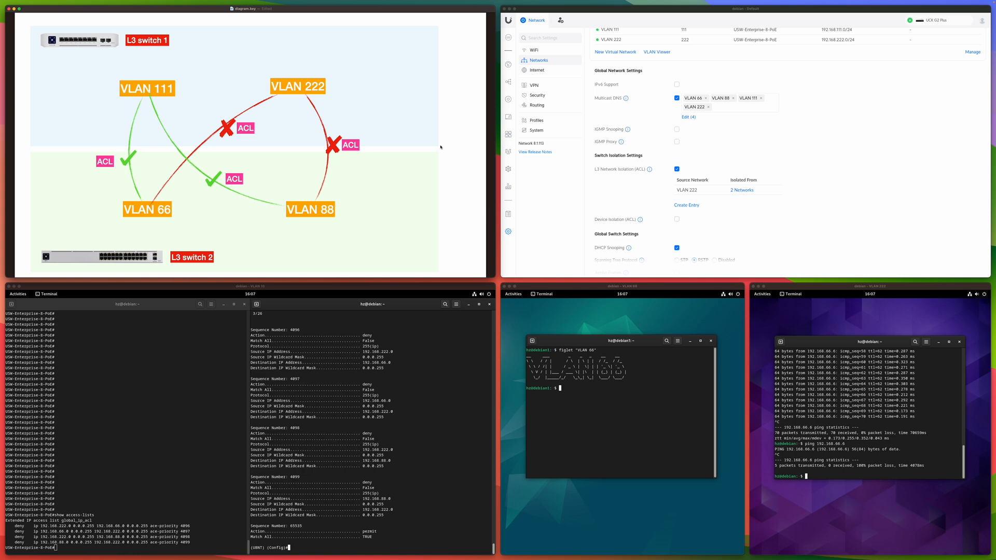
click(537, 63)
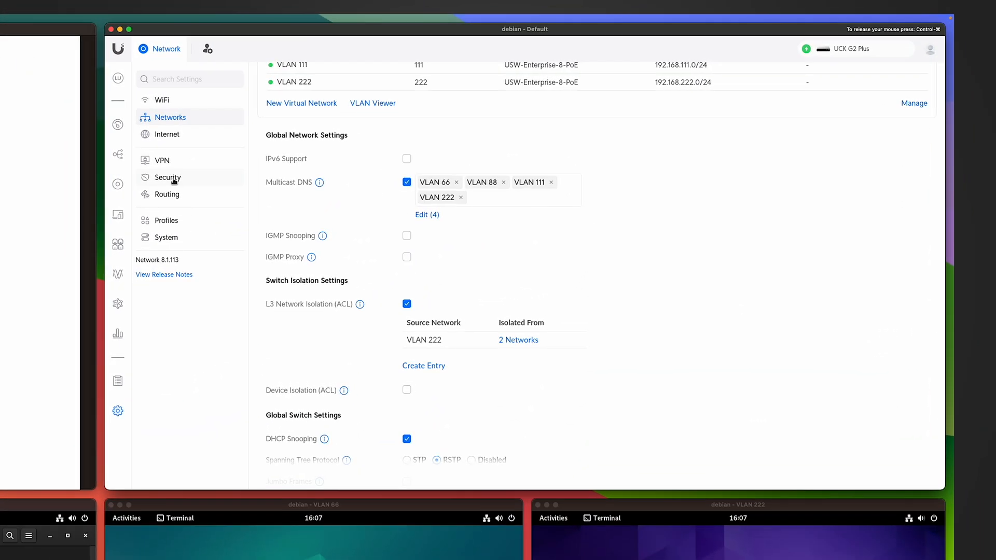
click(176, 178)
click(306, 329)
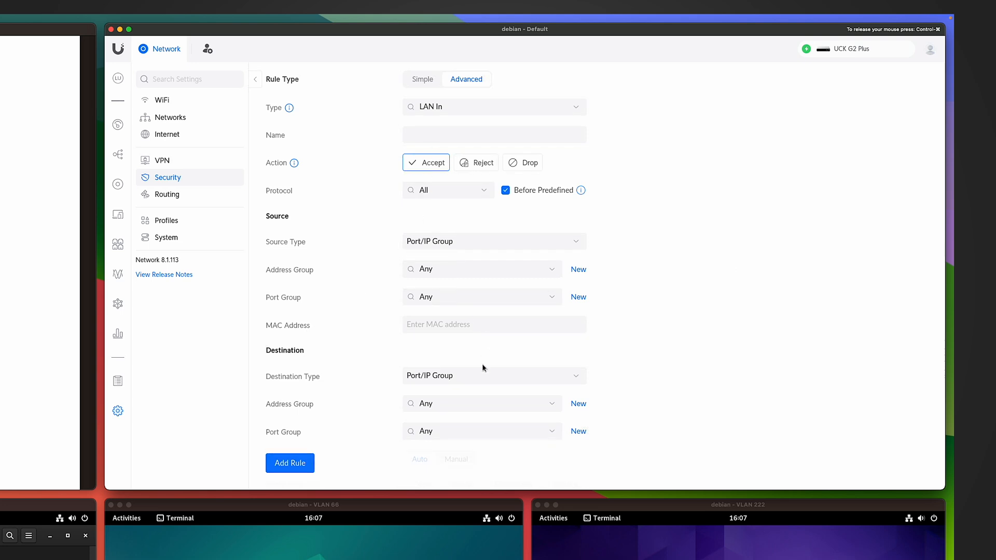
scroll(483, 367, down, 2)
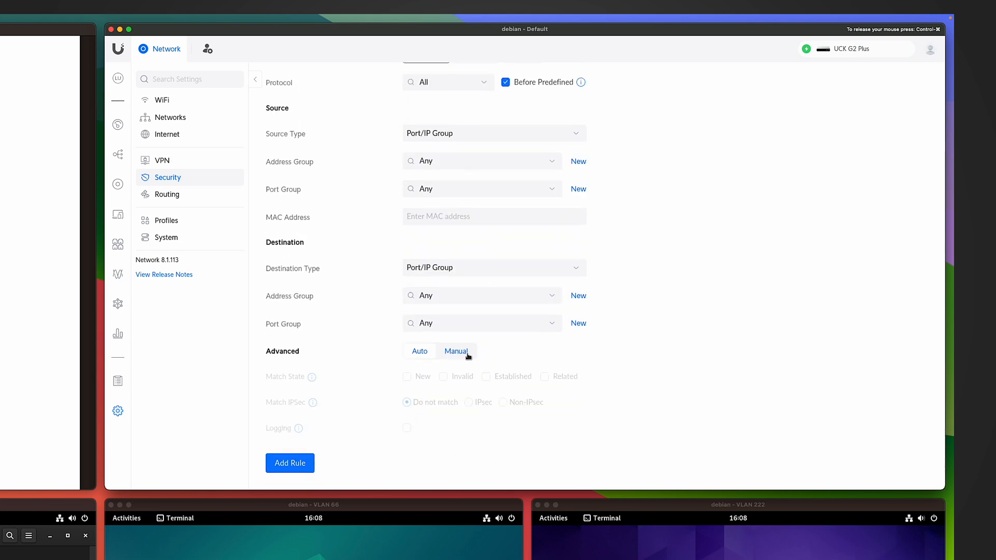
click(467, 352)
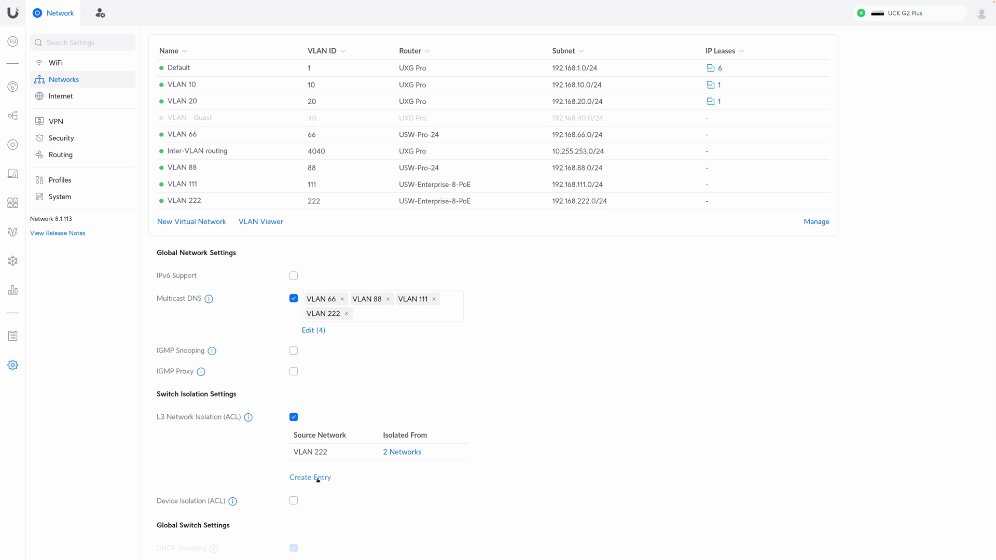
Start a new L3 Network Isolation (ACL) entry with VLAN 66 as the source network
click(318, 480)
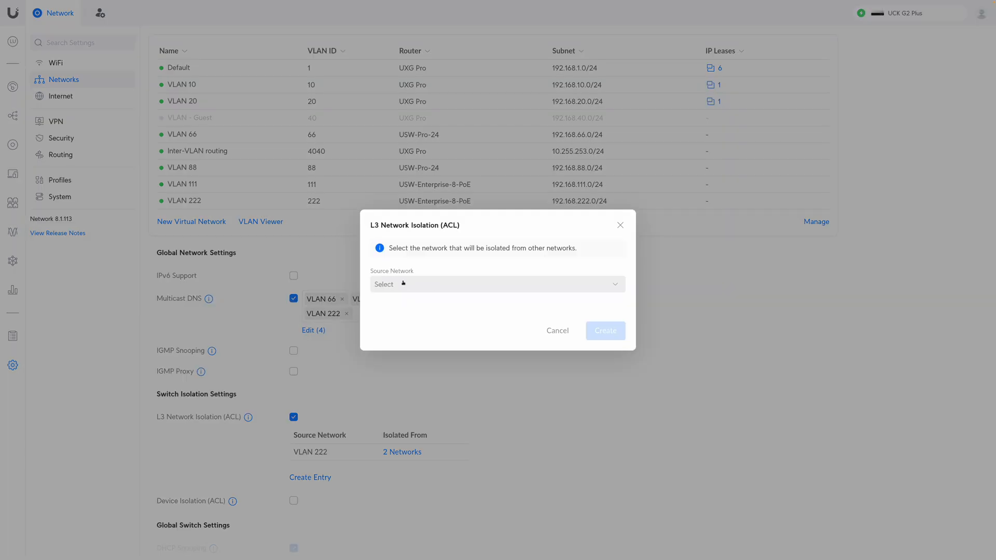
click(402, 283)
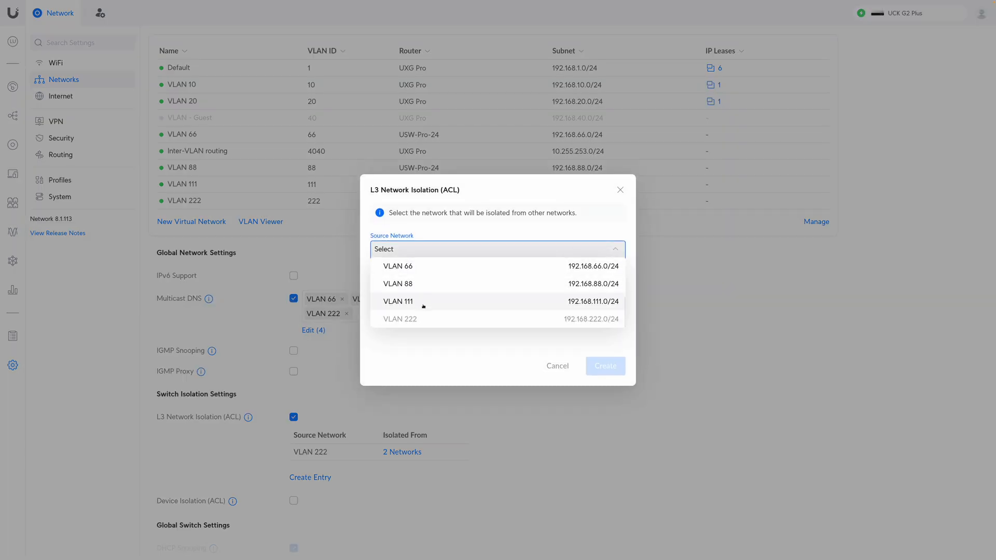
click(402, 266)
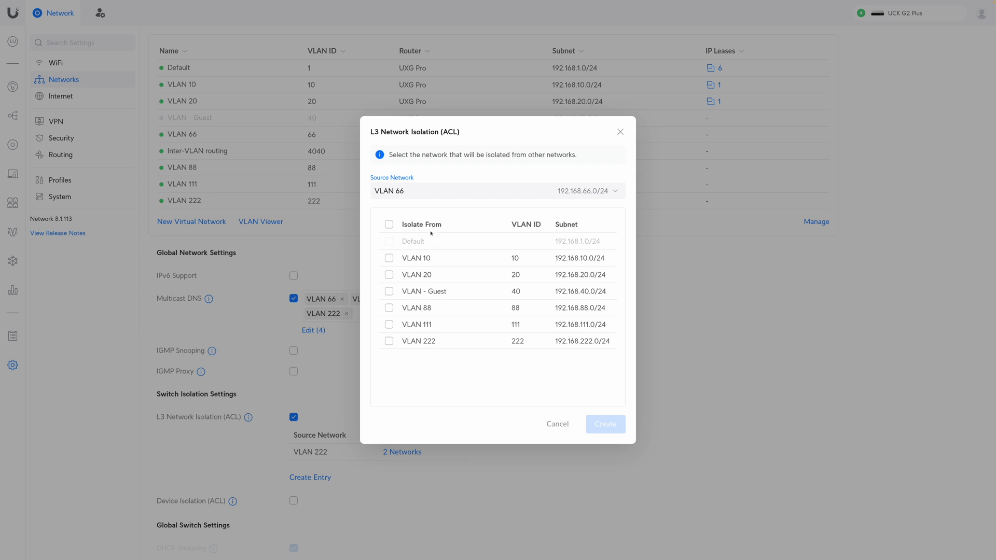
mouse_move(422, 243)
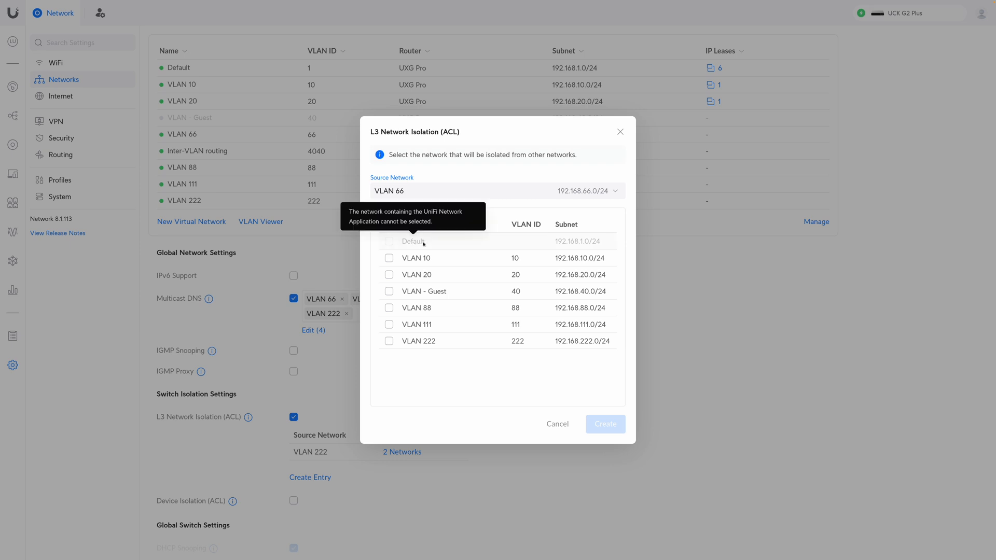